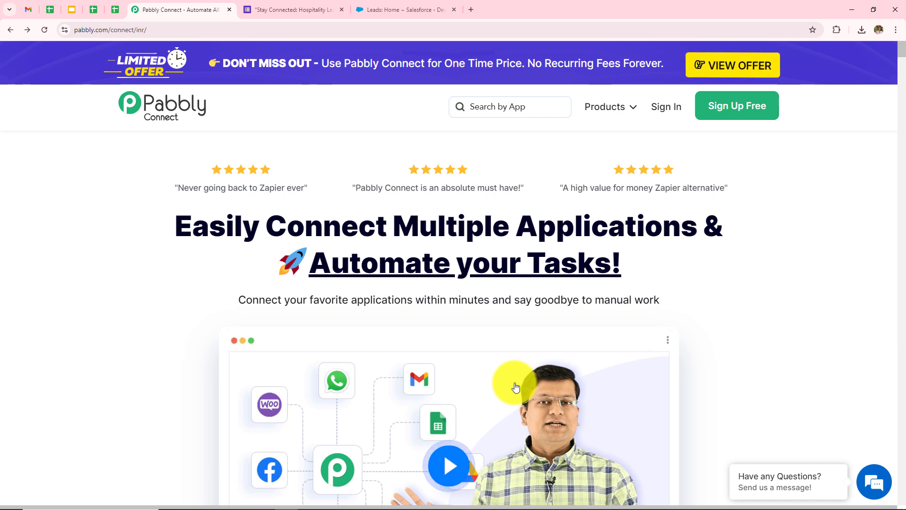
Sign up for a Pabbly account from the homepage to reach the All Pabbly Apps page.
{"action": "left_click_drag", "start_coordinate": [178, 29], "coordinate": [1, 32]}
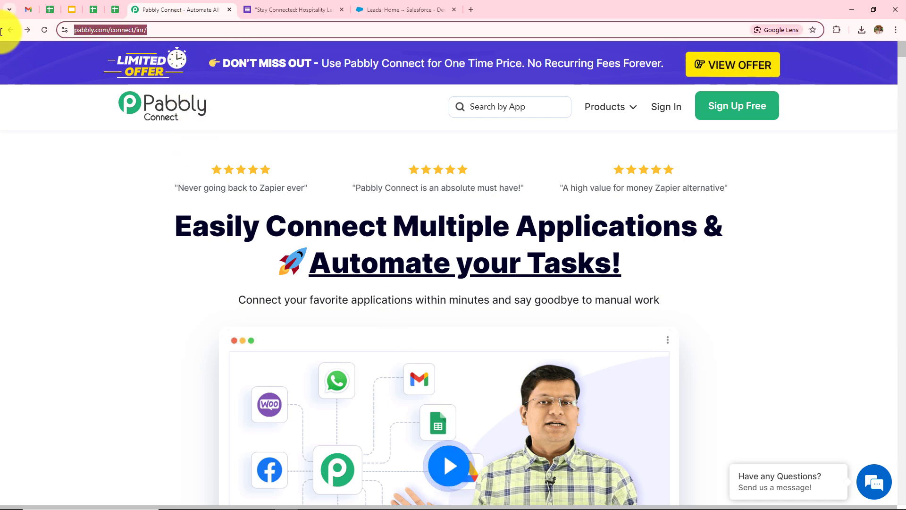
{"action": "left_click", "coordinate": [72, 222]}
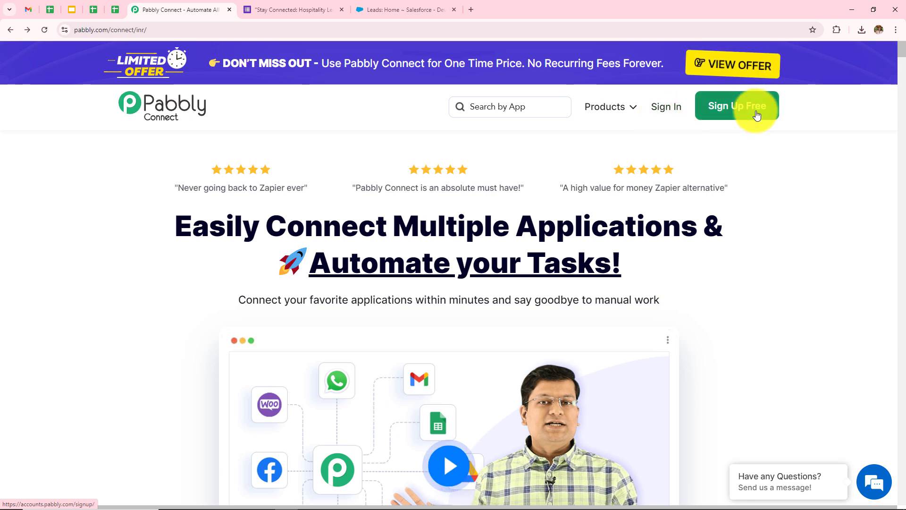
{"action": "left_click", "coordinate": [665, 116]}
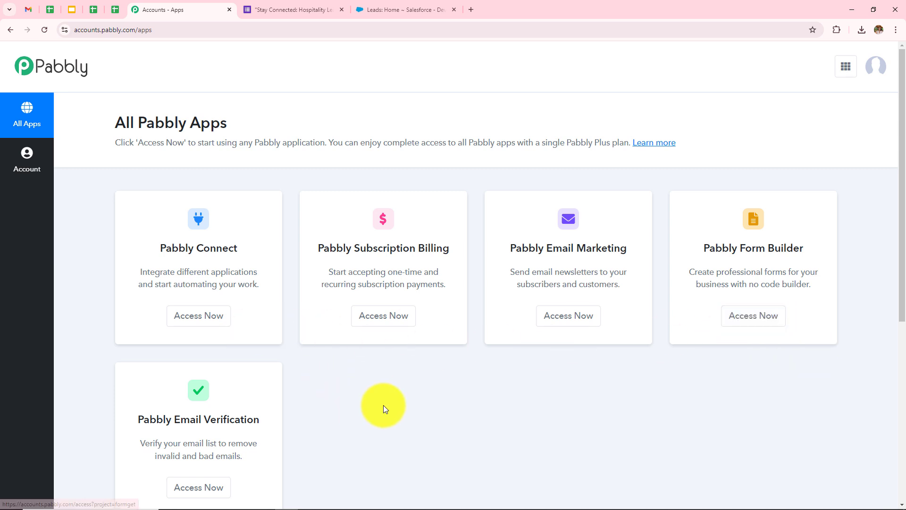
{"action": "scroll", "coordinate": [405, 405], "scroll_direction": "down", "scroll_amount": 2}
{"action": "scroll", "coordinate": [405, 405], "scroll_direction": "up", "scroll_amount": 2}
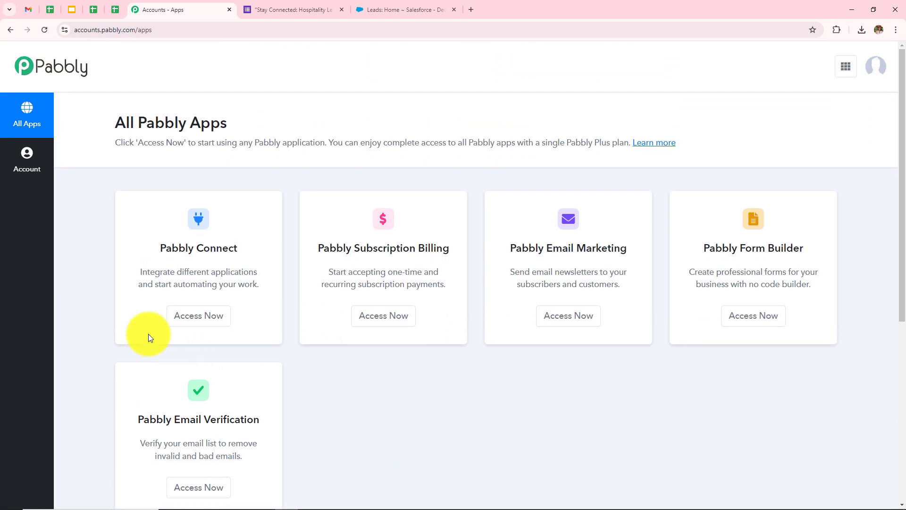
Open Pabbly Connect from the apps list and look over its Dashboard and Folders sections.
{"action": "left_click", "coordinate": [190, 323]}
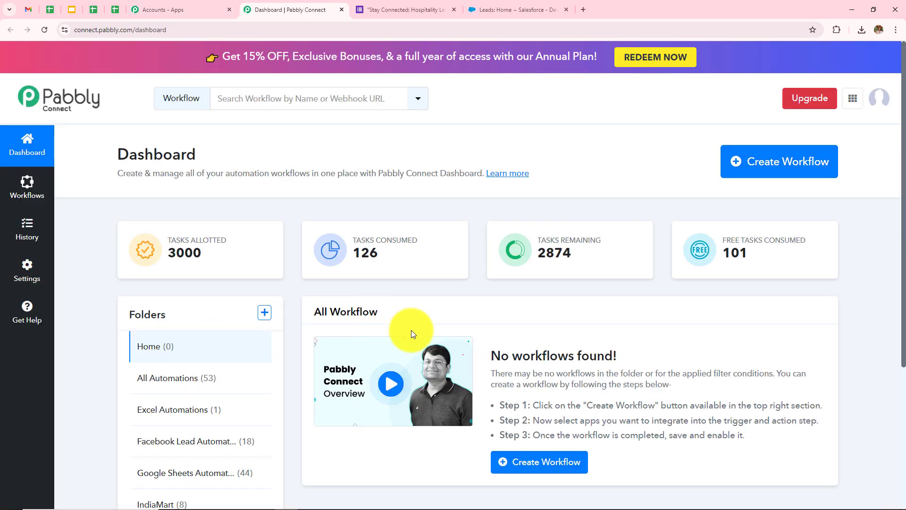
{"action": "double_click", "coordinate": [141, 159]}
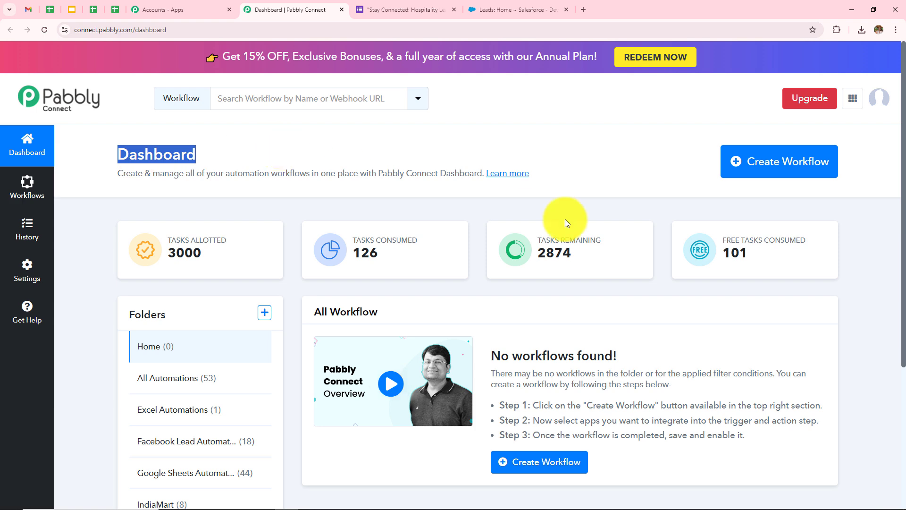
{"action": "left_click", "coordinate": [631, 163]}
{"action": "scroll", "coordinate": [630, 164], "scroll_direction": "down", "scroll_amount": 3}
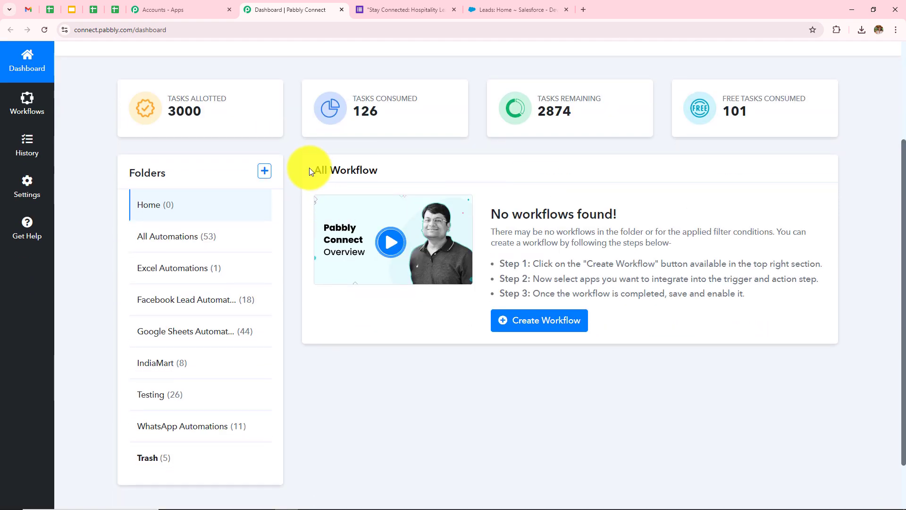
{"action": "left_click_drag", "start_coordinate": [310, 169], "coordinate": [469, 206]}
{"action": "left_click_drag", "start_coordinate": [126, 173], "coordinate": [172, 177]}
{"action": "left_click", "coordinate": [75, 198]}
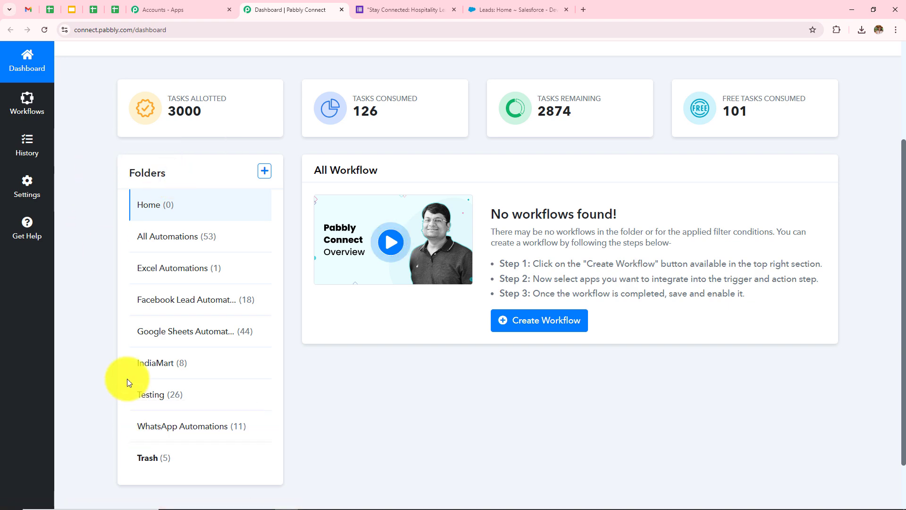
{"action": "scroll", "coordinate": [265, 302], "scroll_direction": "up", "scroll_amount": 3}
Close the new-folder form without creating a folder, then start a new workflow instead.
{"action": "left_click", "coordinate": [264, 313]}
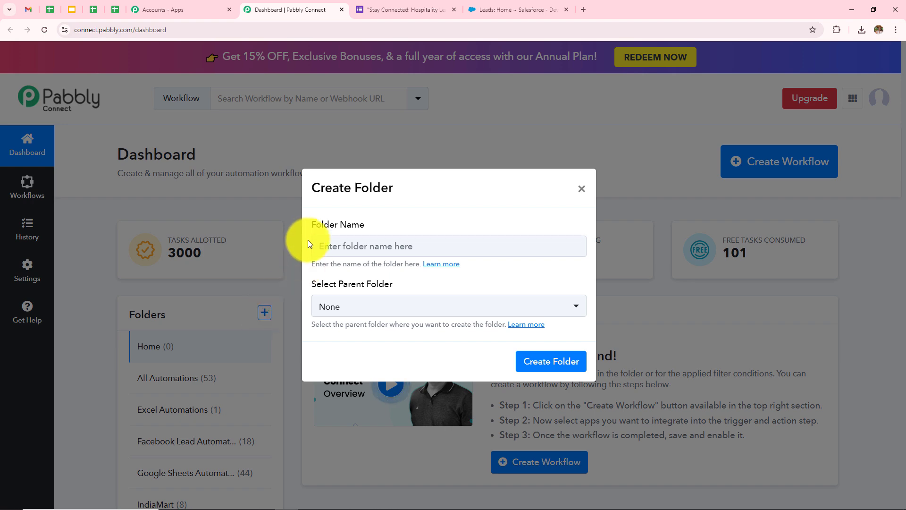
{"action": "triple_click", "coordinate": [307, 225]}
{"action": "left_click_drag", "start_coordinate": [312, 283], "coordinate": [412, 277]}
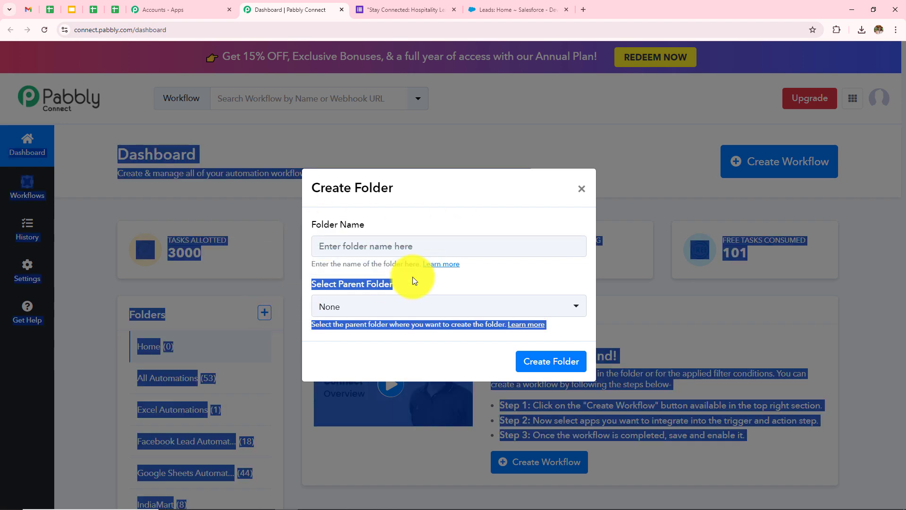
{"action": "left_click", "coordinate": [582, 188]}
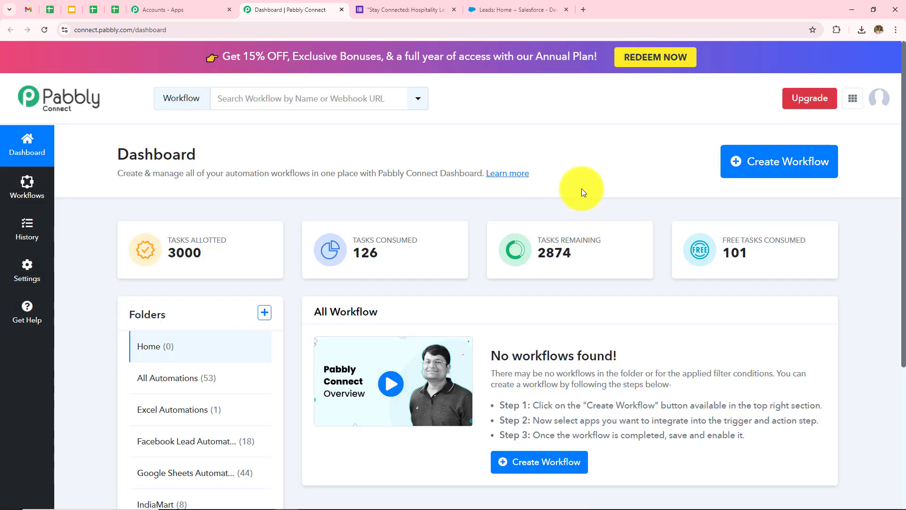
{"action": "left_click", "coordinate": [758, 180]}
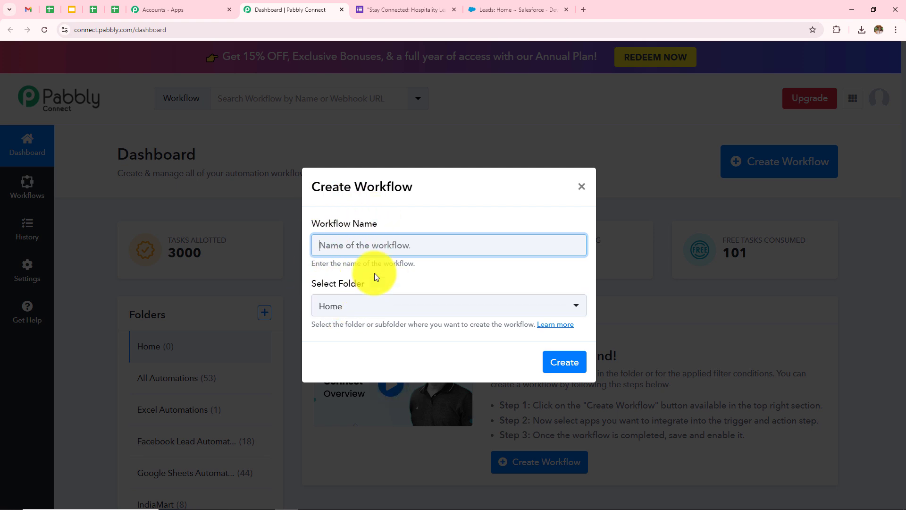
Name the workflow 'Generate Leads for your Hospitality Business via Google Forms & Add Leads in Salesforce', file it in All Automations, and create it.
{"action": "left_click", "coordinate": [388, 245]}
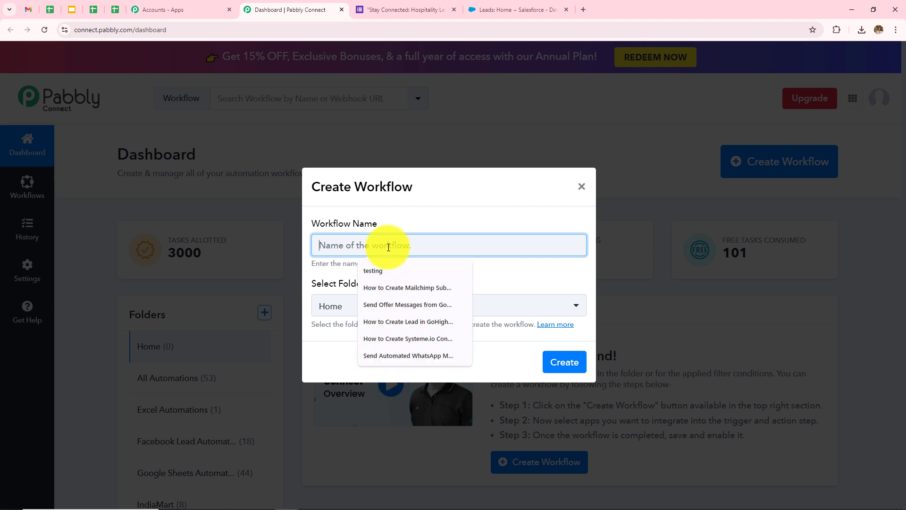
{"action": "type", "text": "Generate Leads for your Hospitality Business via Google Forms & Add Leads in Salesforce"}
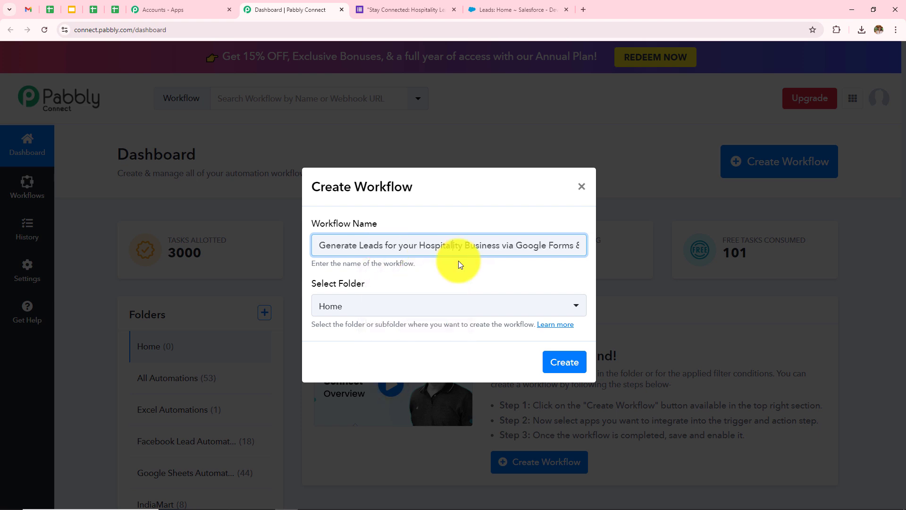
{"action": "key", "text": "Right"}
{"action": "key", "text": "Right"}
{"action": "key", "text": "Right"}
{"action": "key", "text": "Right"}
{"action": "key", "text": "Right"}
{"action": "key", "text": "Right"}
{"action": "key", "text": "Right"}
{"action": "key", "text": "Right"}
{"action": "key", "text": "Right"}
{"action": "key", "text": "Right"}
{"action": "key", "text": "Right"}
{"action": "key", "text": "Right"}
{"action": "key", "text": "Right"}
{"action": "key", "text": "Right"}
{"action": "key", "text": "Right"}
{"action": "key", "text": "Right"}
{"action": "key", "text": "Right"}
{"action": "key", "text": "Right"}
{"action": "key", "text": "Right"}
{"action": "key", "text": "Right"}
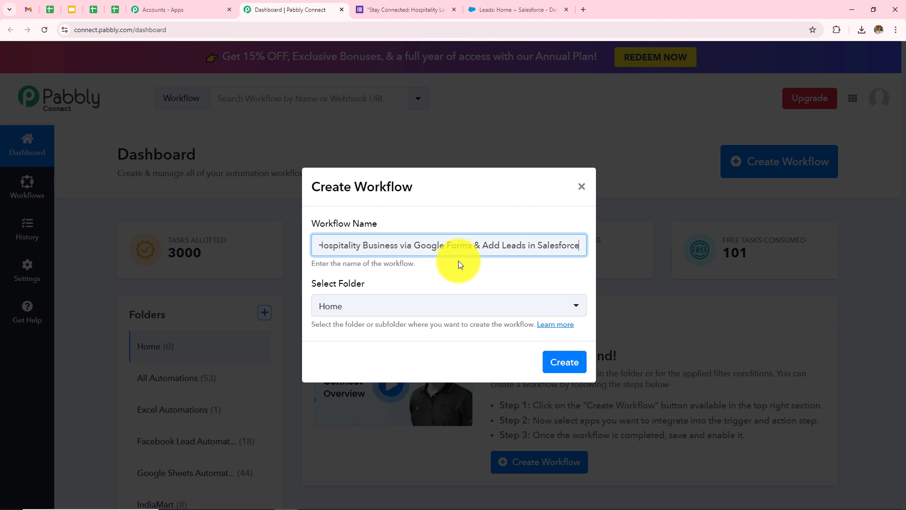
{"action": "left_click", "coordinate": [417, 309]}
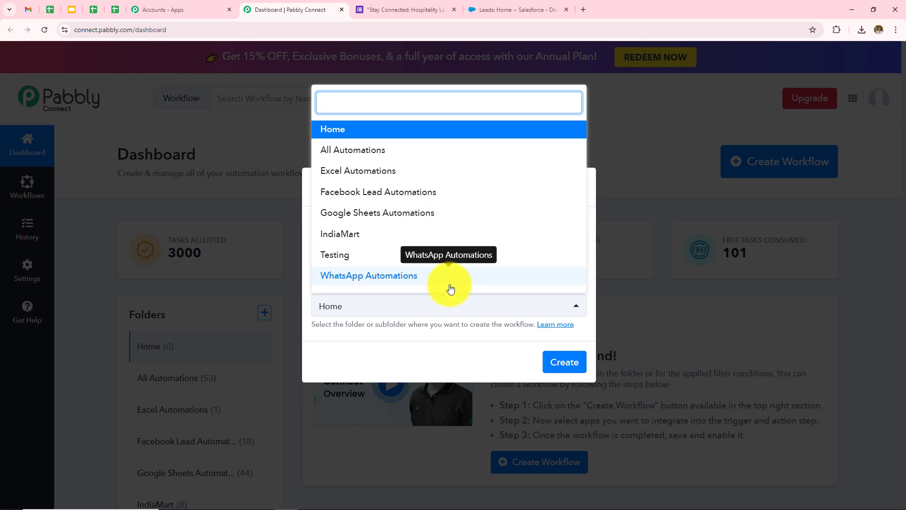
{"action": "left_click", "coordinate": [371, 151]}
{"action": "left_click", "coordinate": [555, 360]}
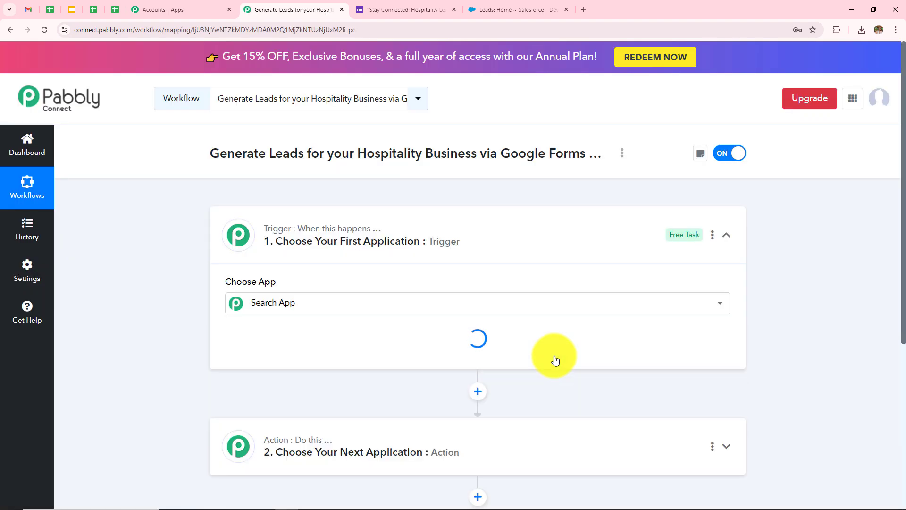
Toggle the workflow's trigger step header to reveal its Choose App grid.
{"action": "left_click", "coordinate": [725, 235]}
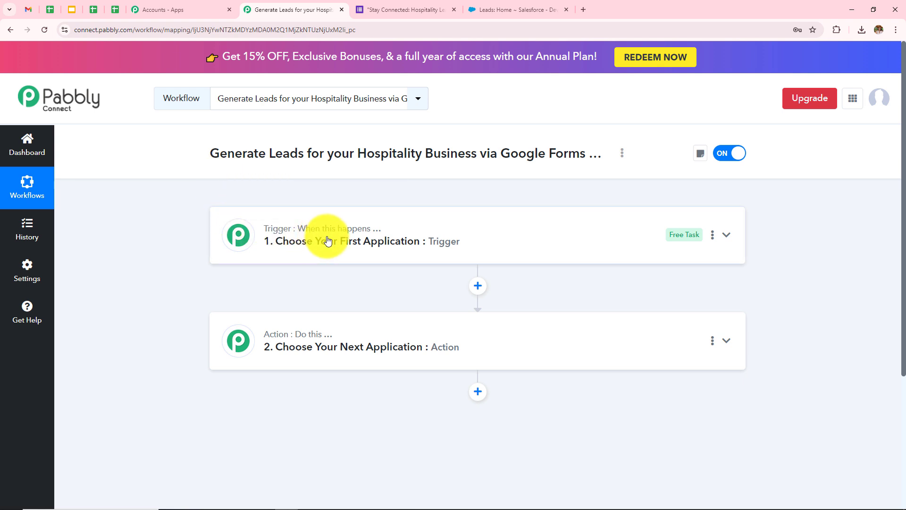
{"action": "mouse_move", "coordinate": [328, 340]}
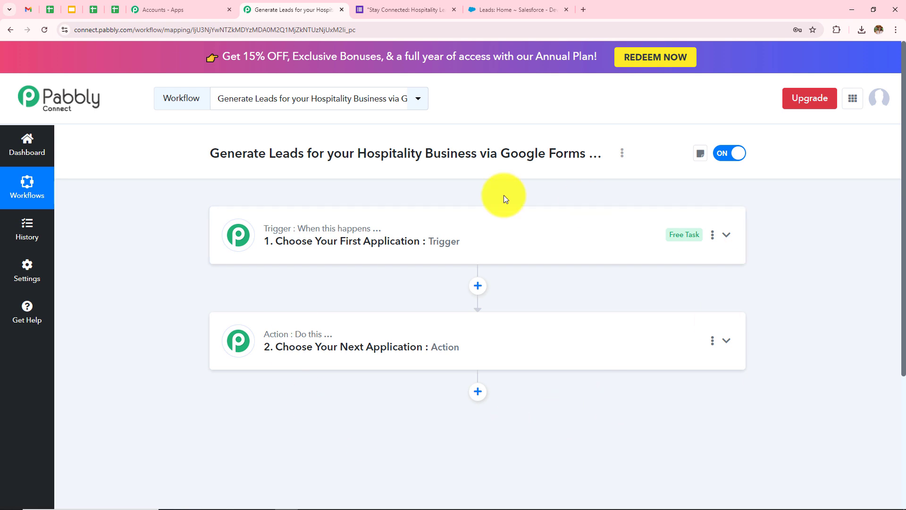
{"action": "left_click", "coordinate": [464, 253]}
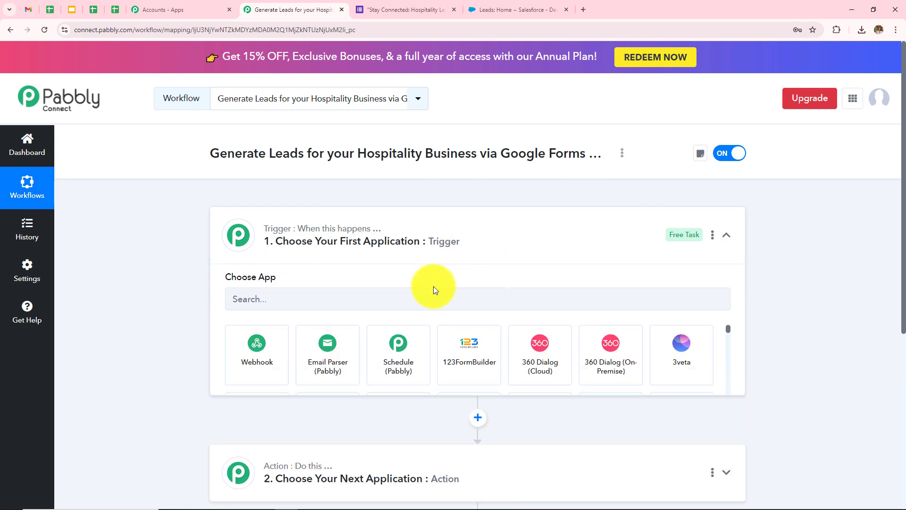
{"action": "left_click", "coordinate": [421, 304]}
{"action": "type", "text": "Goog"}
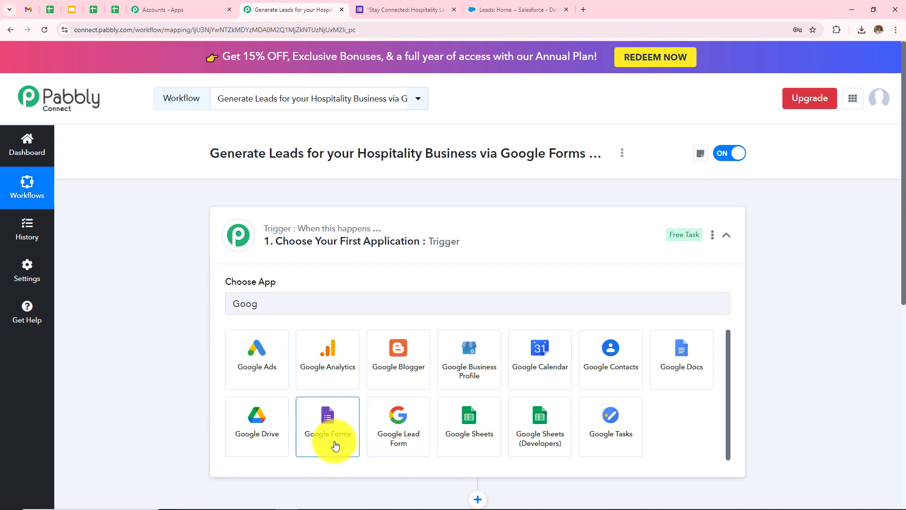
{"action": "left_click", "coordinate": [334, 434]}
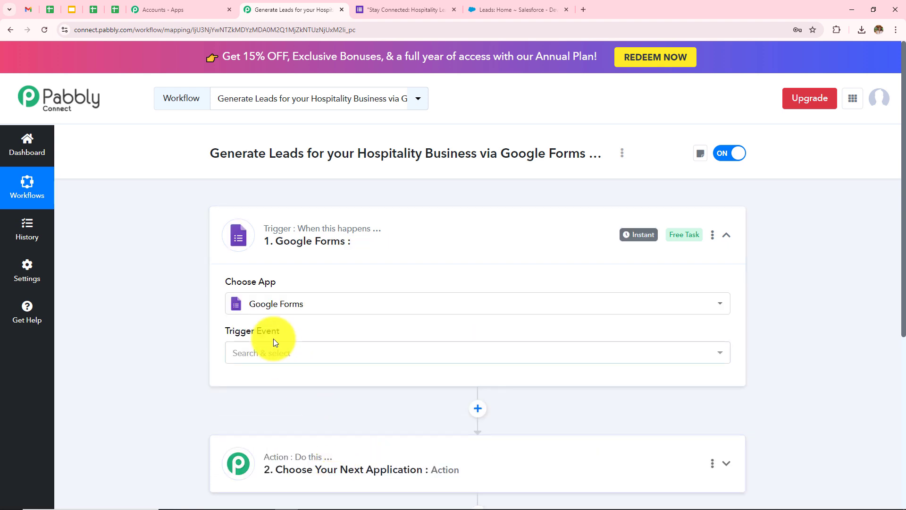
{"action": "left_click", "coordinate": [277, 362]}
{"action": "left_click", "coordinate": [296, 414]}
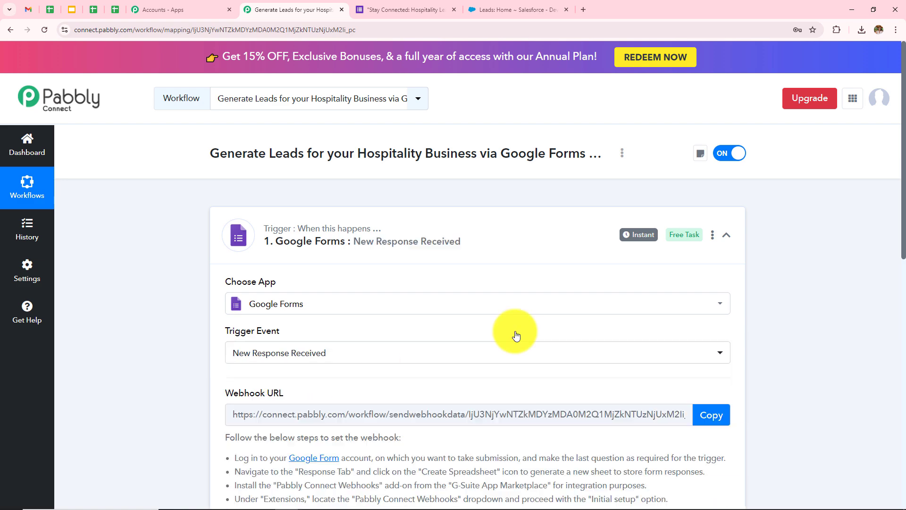
{"action": "scroll", "coordinate": [554, 313], "scroll_direction": "down", "scroll_amount": 3}
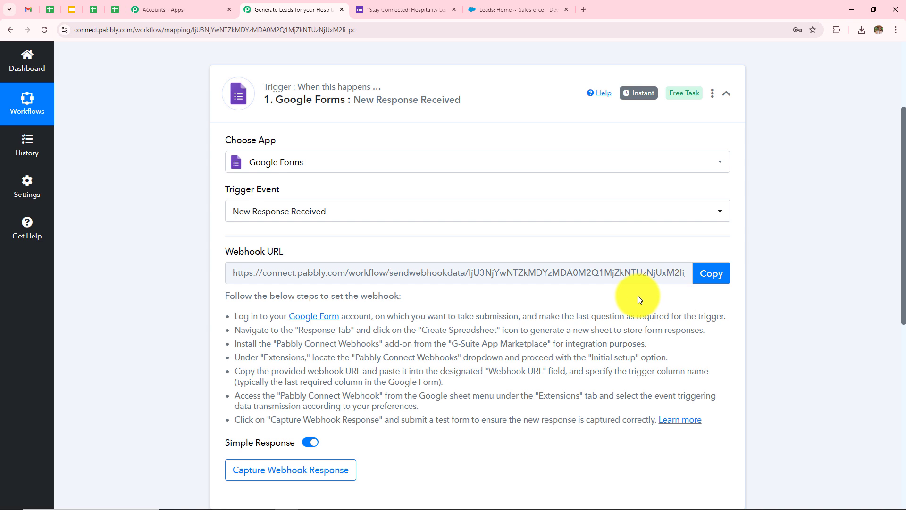
{"action": "scroll", "coordinate": [638, 336], "scroll_direction": "down", "scroll_amount": 2}
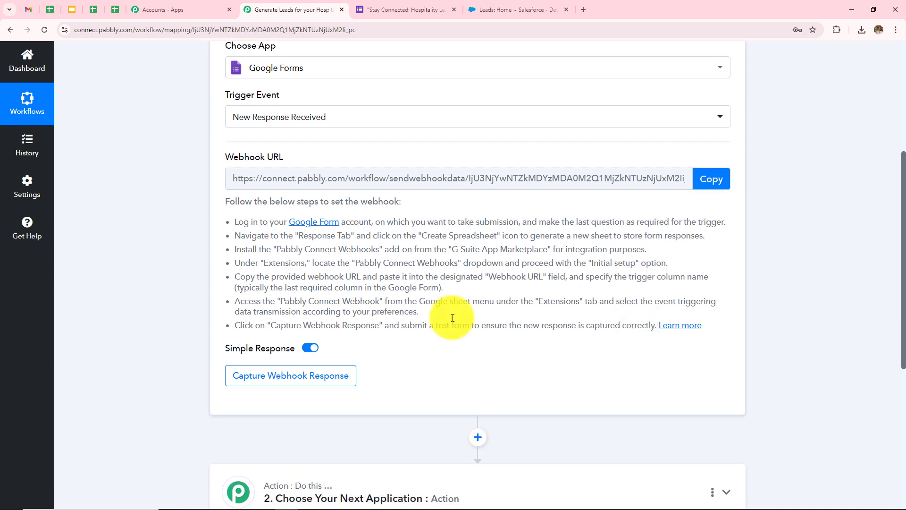
{"action": "left_click_drag", "start_coordinate": [216, 222], "coordinate": [647, 364]}
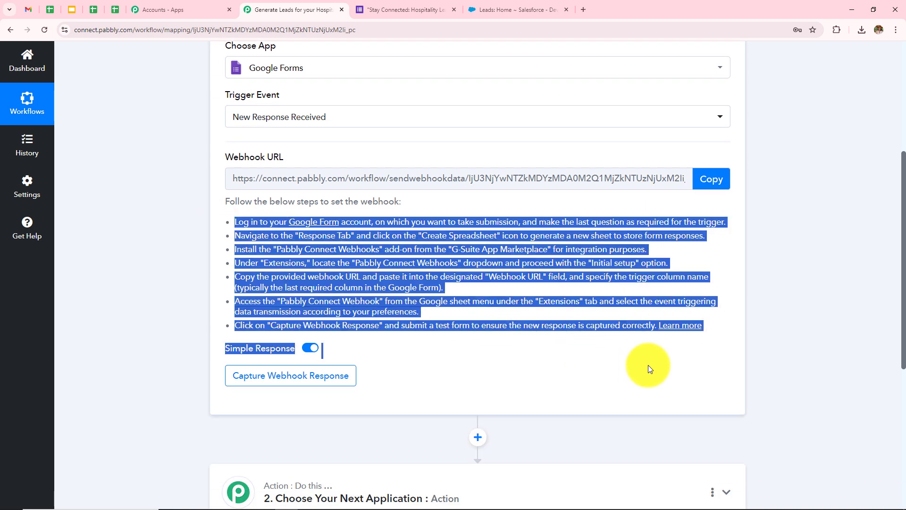
{"action": "left_click", "coordinate": [769, 276]}
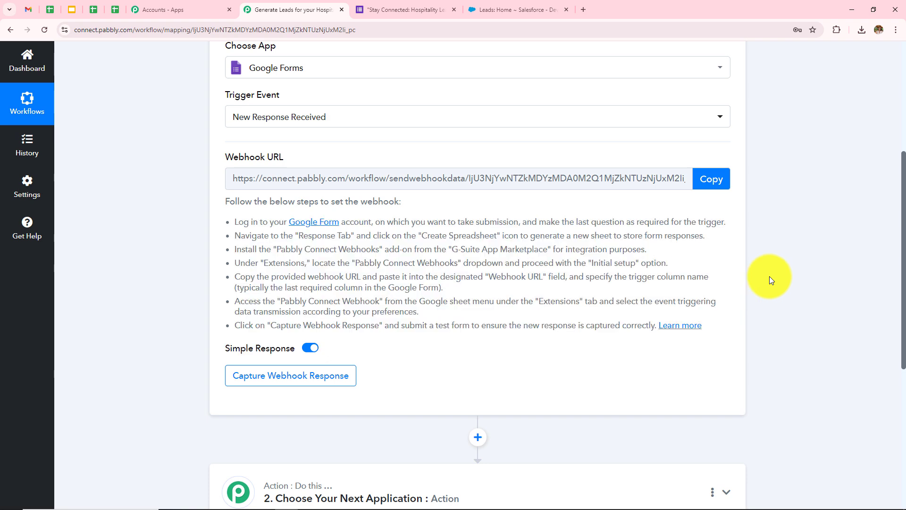
{"action": "scroll", "coordinate": [350, 278], "scroll_direction": "up", "scroll_amount": 5}
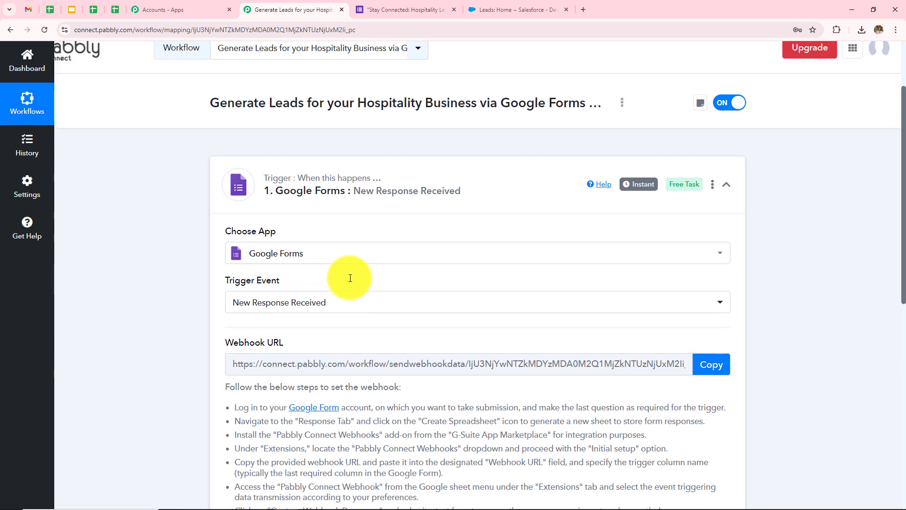
Make NUMBER OF GUESTS required in the hospitality lead form and check its 0 responses.
{"action": "left_click", "coordinate": [400, 8]}
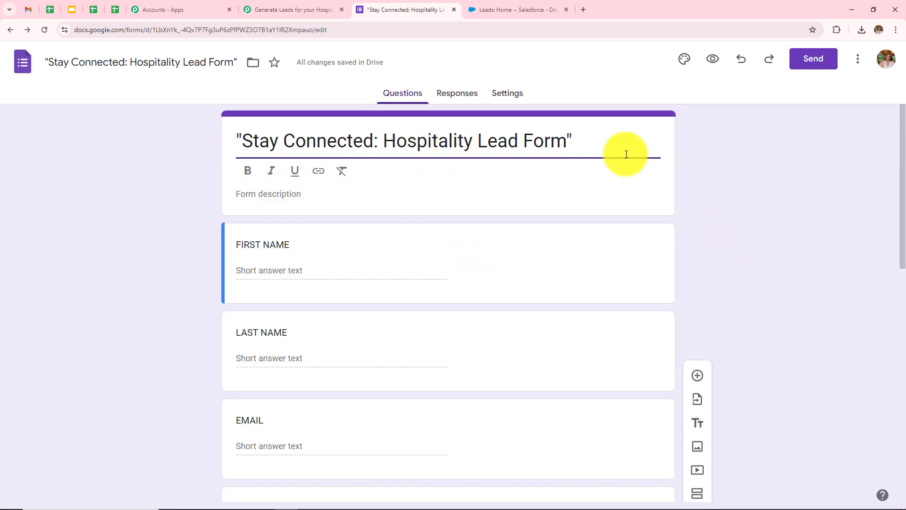
{"action": "scroll", "coordinate": [768, 261], "scroll_direction": "down", "scroll_amount": 2}
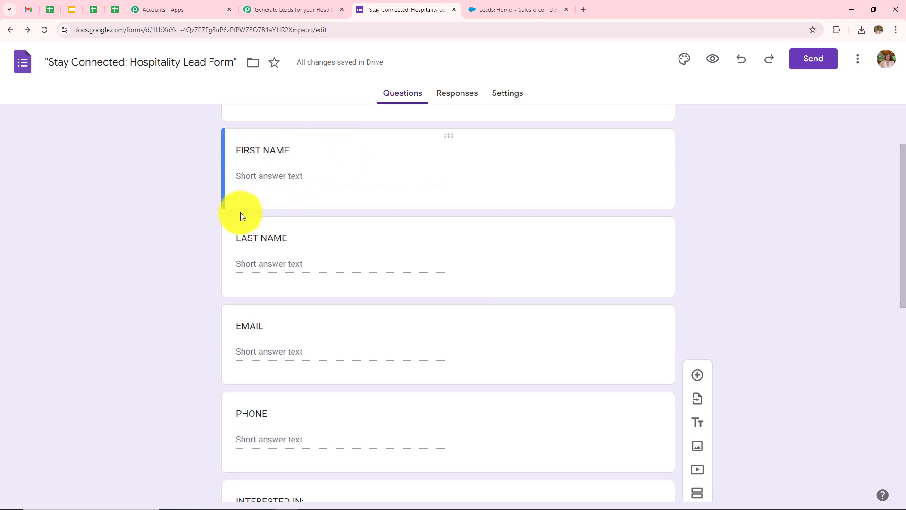
{"action": "scroll", "coordinate": [308, 273], "scroll_direction": "down", "scroll_amount": 3}
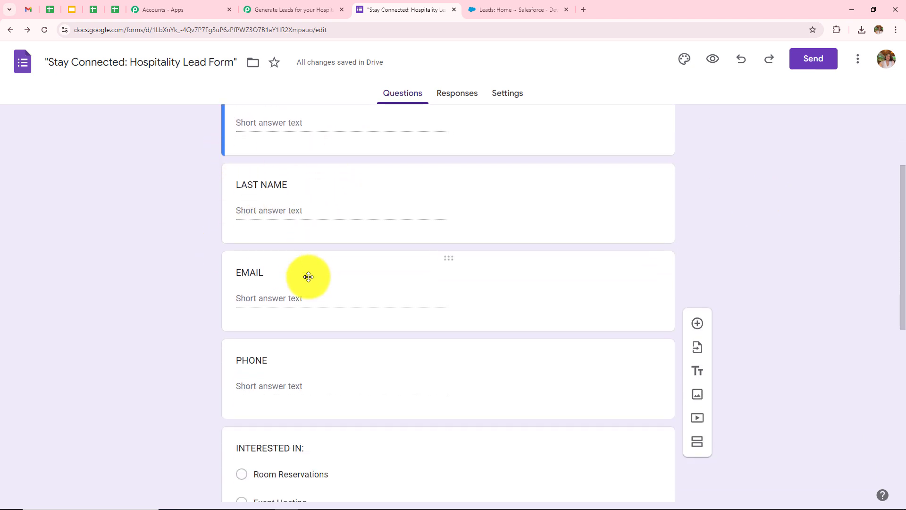
{"action": "scroll", "coordinate": [305, 291], "scroll_direction": "down", "scroll_amount": 3}
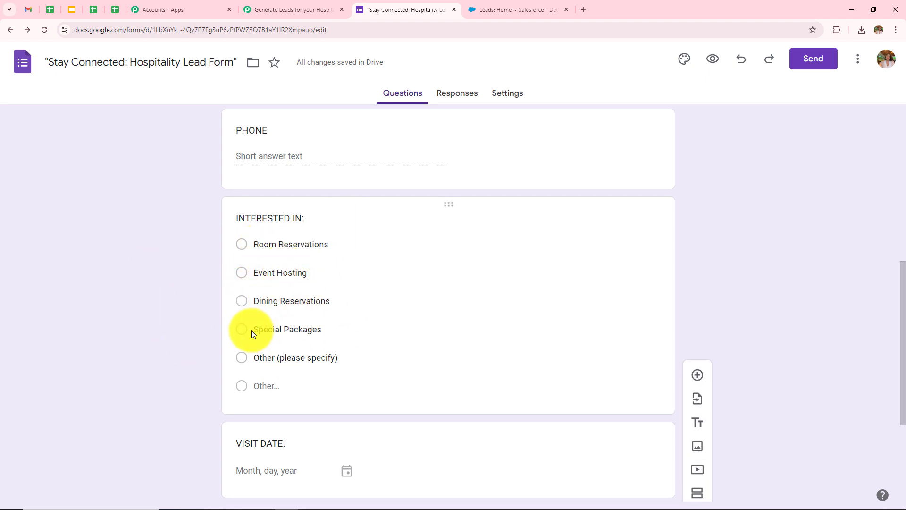
{"action": "scroll", "coordinate": [265, 358], "scroll_direction": "down", "scroll_amount": 3}
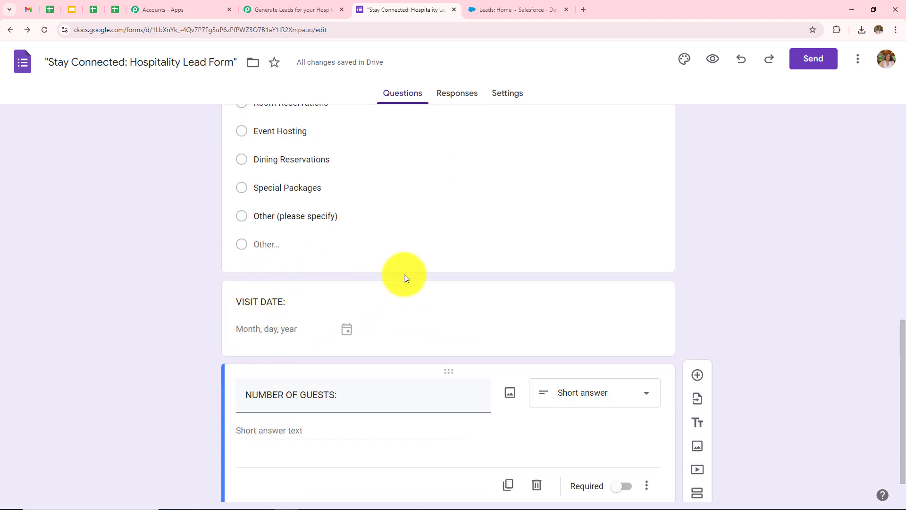
{"action": "scroll", "coordinate": [404, 274], "scroll_direction": "down", "scroll_amount": 1}
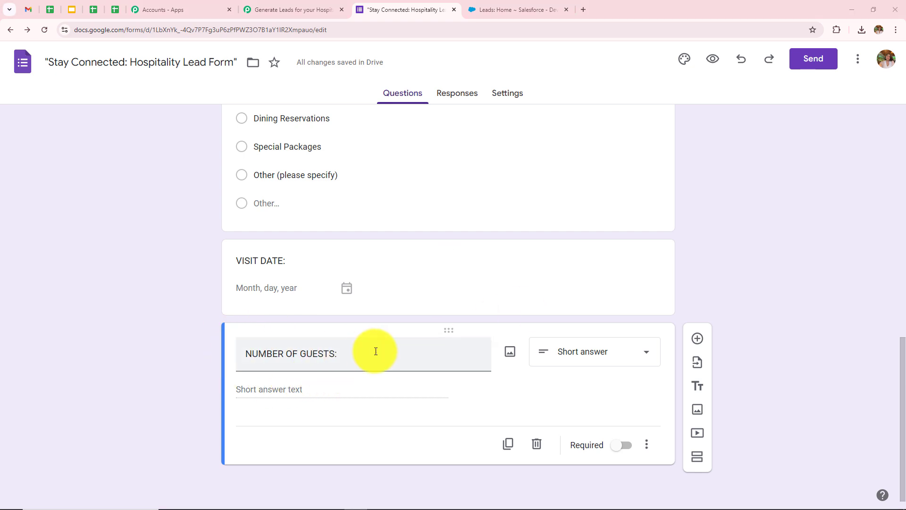
{"action": "left_click", "coordinate": [626, 447]}
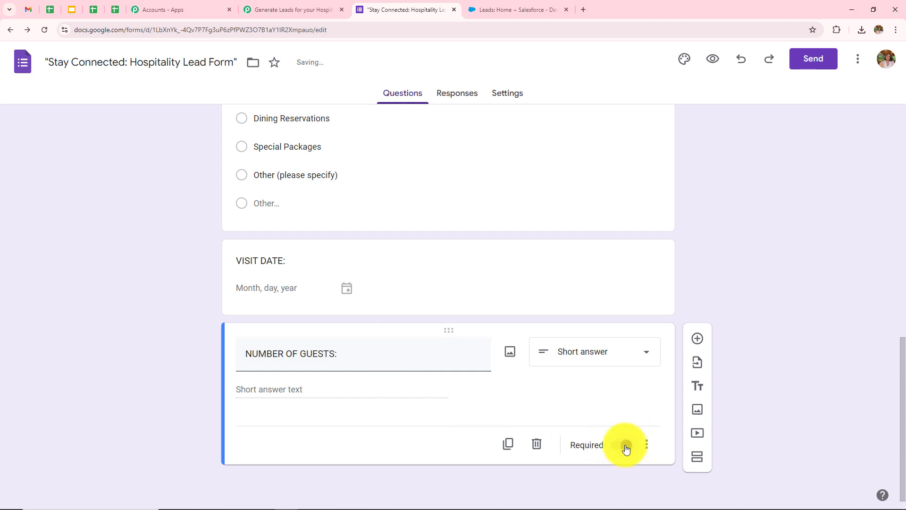
{"action": "left_click", "coordinate": [478, 100]}
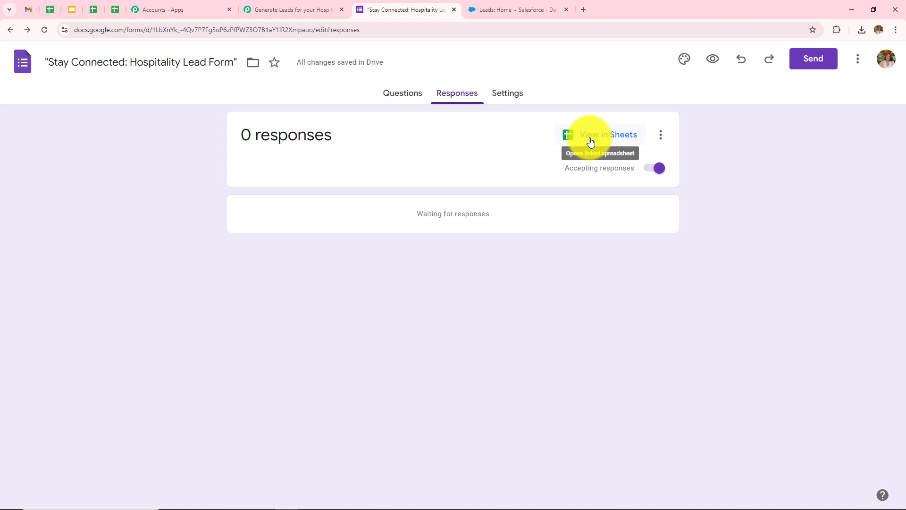
Open the form's linked responses spreadsheet with columns Timestamp through NUMBER OF GUESTS.
{"action": "left_click", "coordinate": [590, 142]}
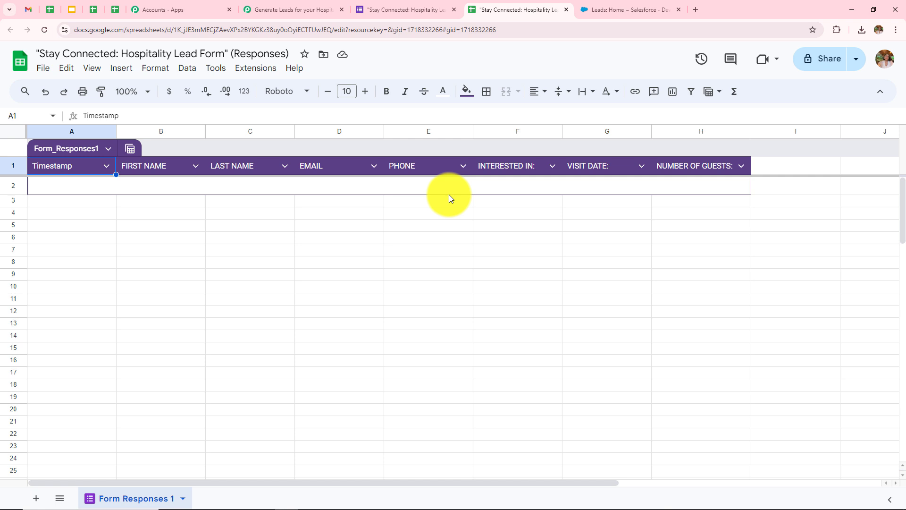
{"action": "left_click", "coordinate": [260, 73]}
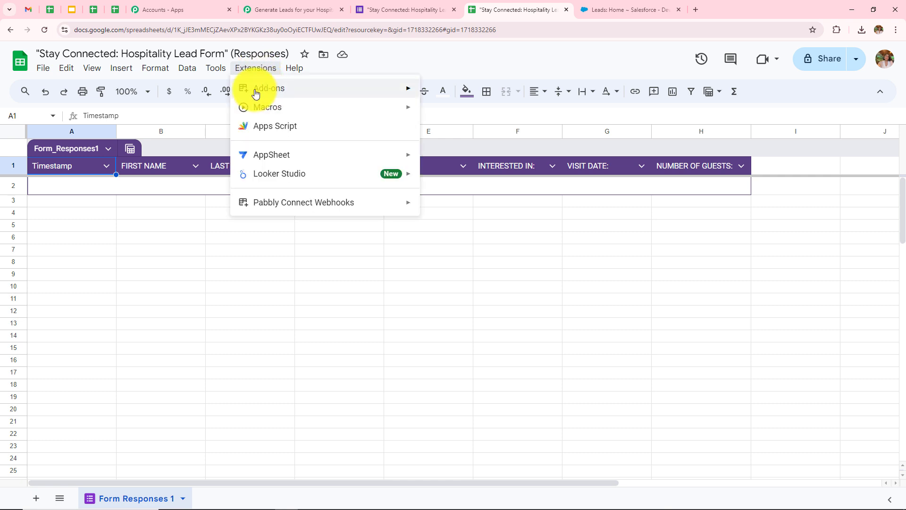
{"action": "mouse_move", "coordinate": [263, 91]}
{"action": "left_click", "coordinate": [458, 93]}
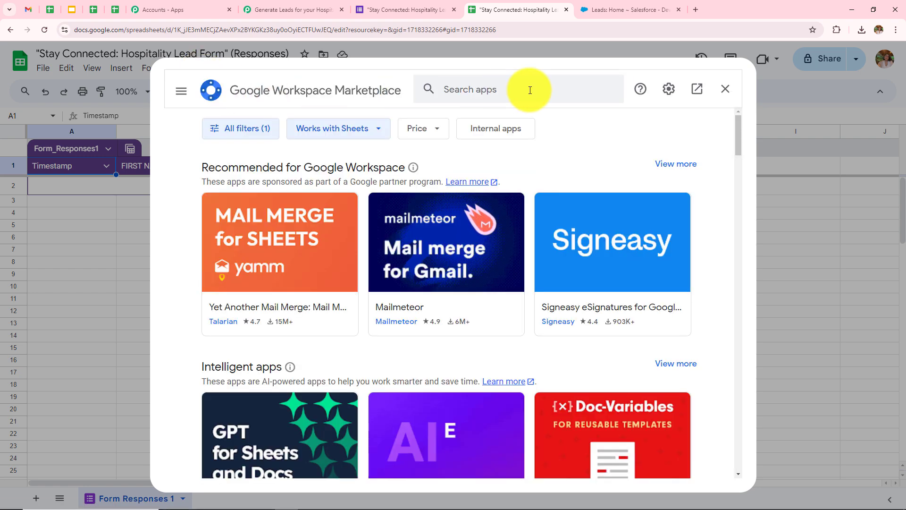
{"action": "left_click", "coordinate": [530, 89]}
{"action": "type", "text": "P"}
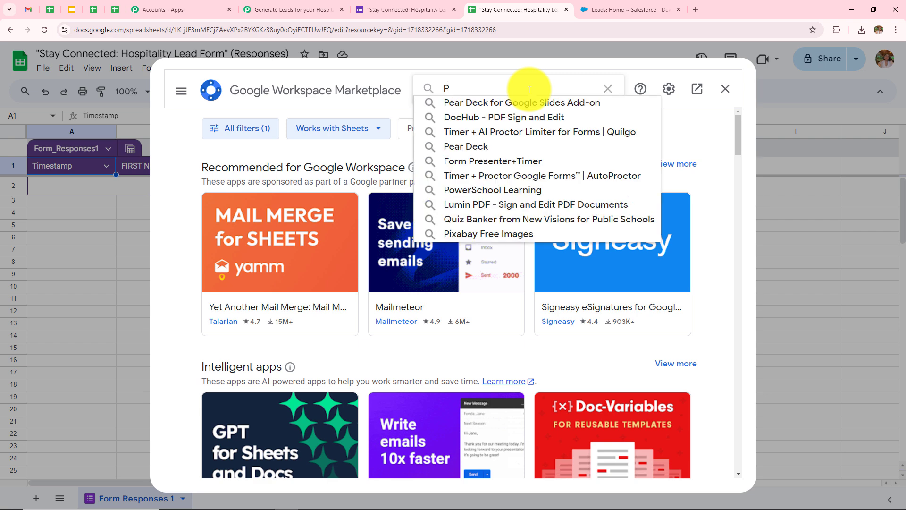
{"action": "type", "text": "abbl"}
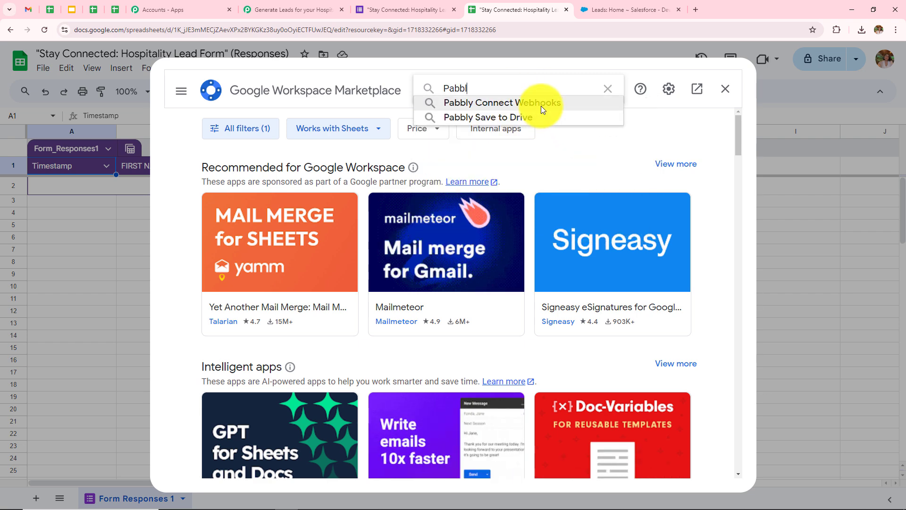
{"action": "left_click", "coordinate": [541, 106]}
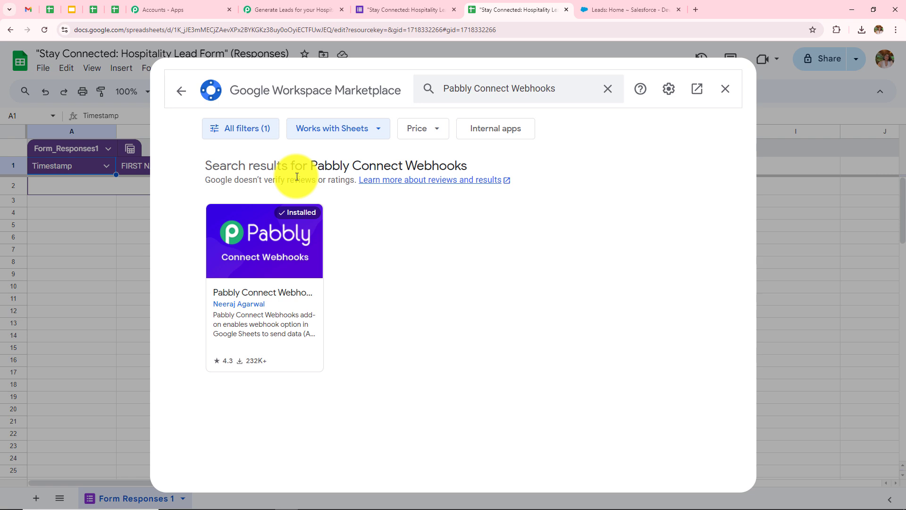
{"action": "left_click", "coordinate": [715, 93]}
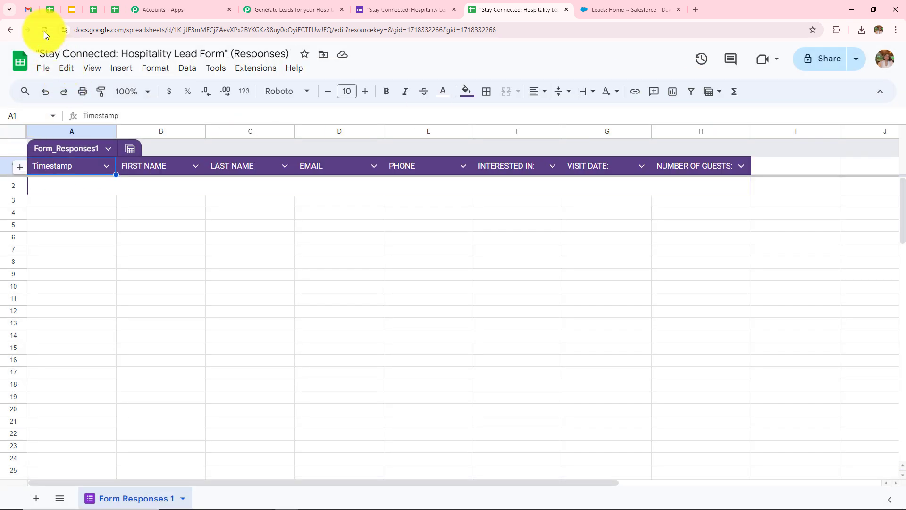
Launch Pabbly Connect Webhooks Initial Setup from Extensions for the Form Responses 1 sheet.
{"action": "left_click", "coordinate": [250, 70]}
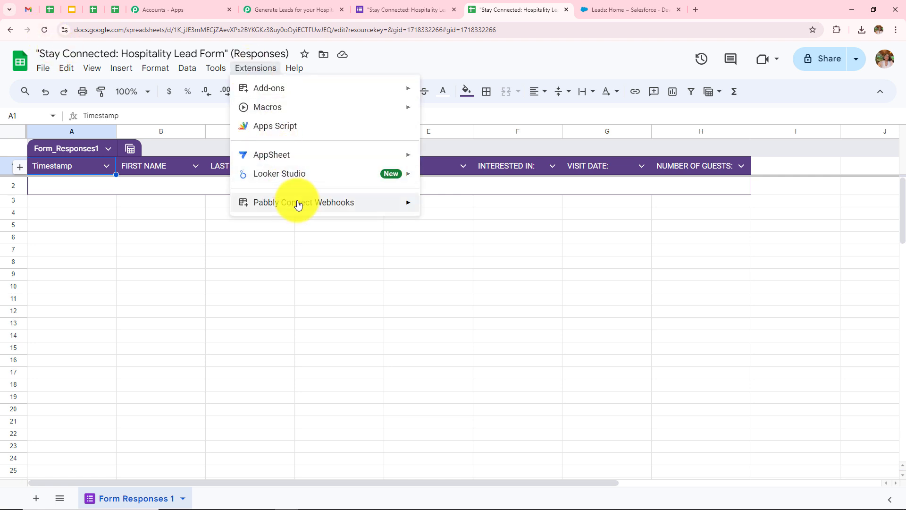
{"action": "mouse_move", "coordinate": [297, 203]}
{"action": "left_click", "coordinate": [459, 206]}
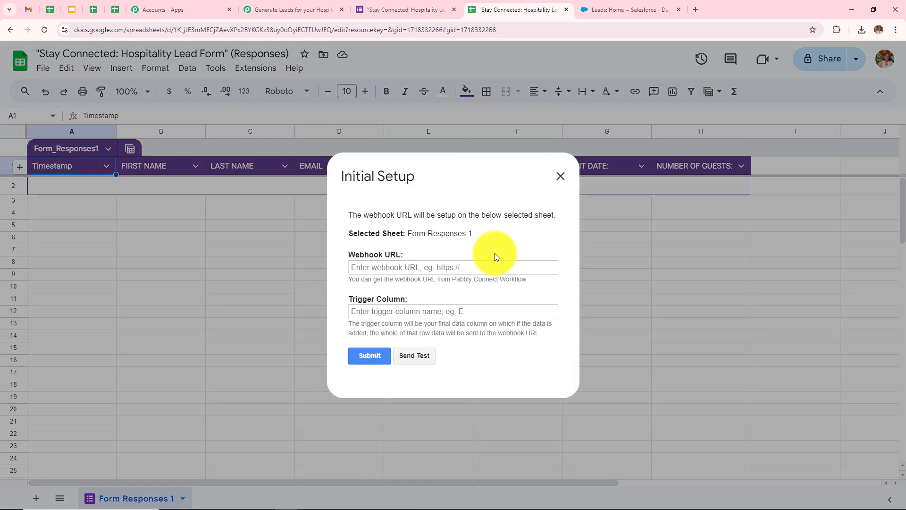
{"action": "left_click_drag", "start_coordinate": [343, 258], "coordinate": [420, 258]}
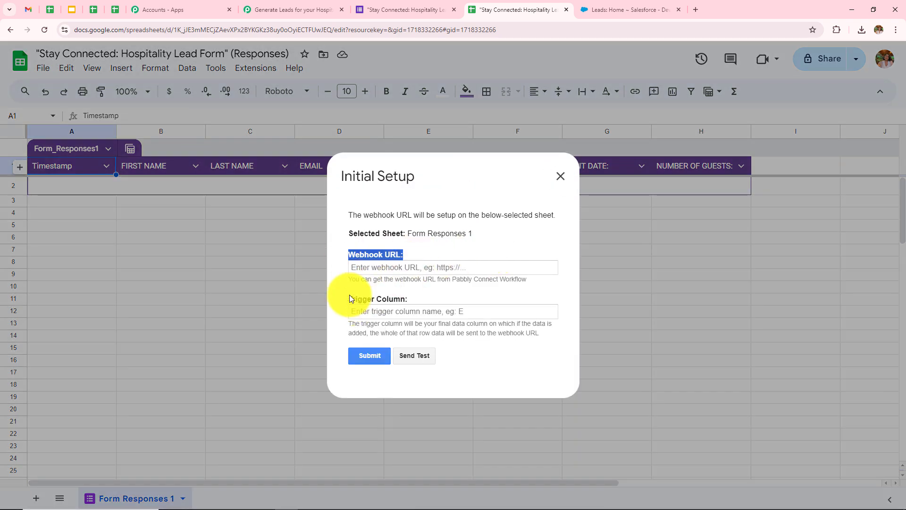
{"action": "left_click_drag", "start_coordinate": [349, 298], "coordinate": [415, 297]}
{"action": "left_click", "coordinate": [461, 239]}
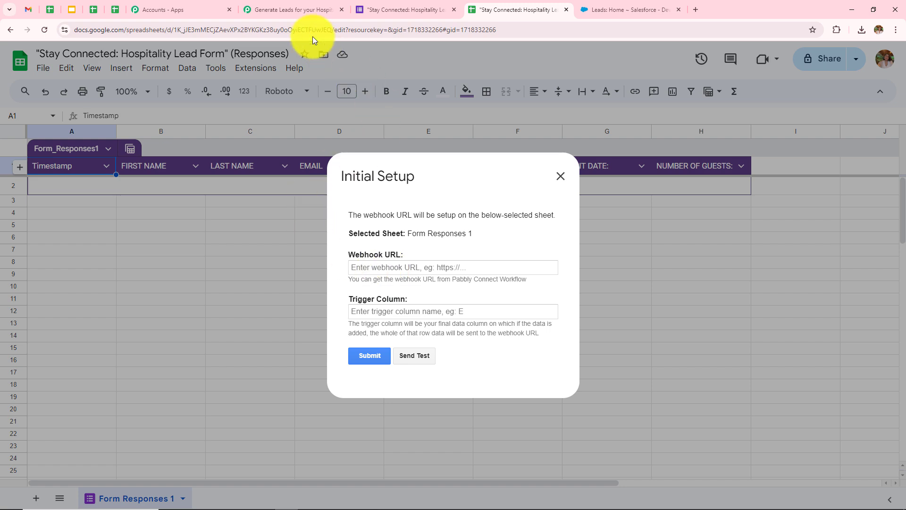
Copy the workflow's webhook URL from Pabbly and focus the setup's Webhook URL field.
{"action": "left_click", "coordinate": [294, 12]}
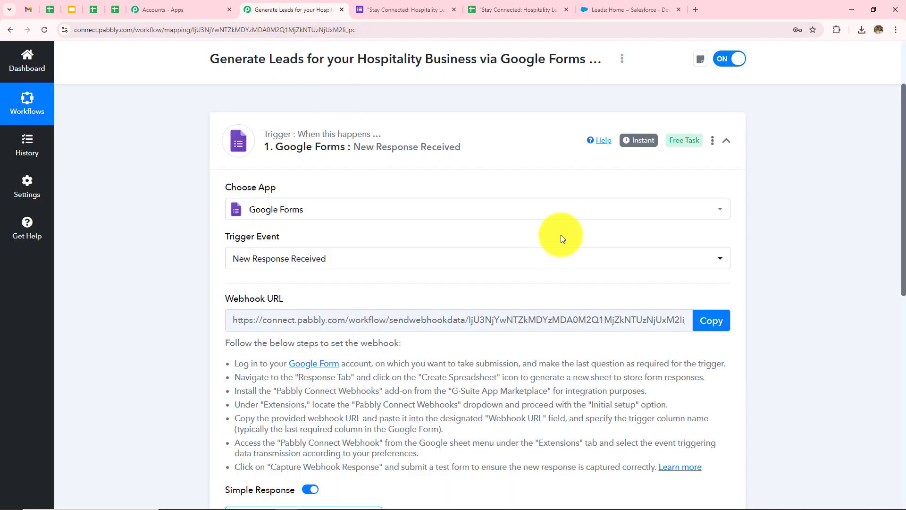
{"action": "left_click", "coordinate": [718, 321]}
{"action": "left_click", "coordinate": [411, 10]}
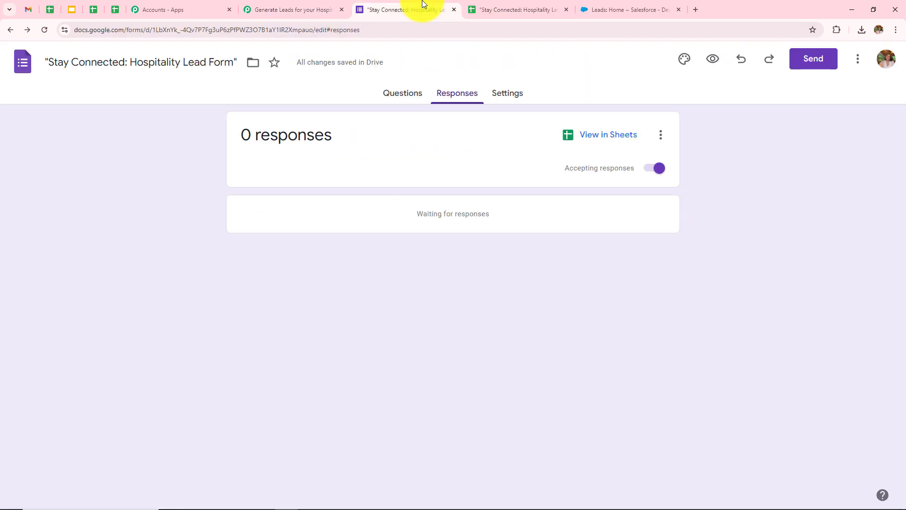
{"action": "left_click", "coordinate": [503, 12]}
{"action": "left_click", "coordinate": [446, 266]}
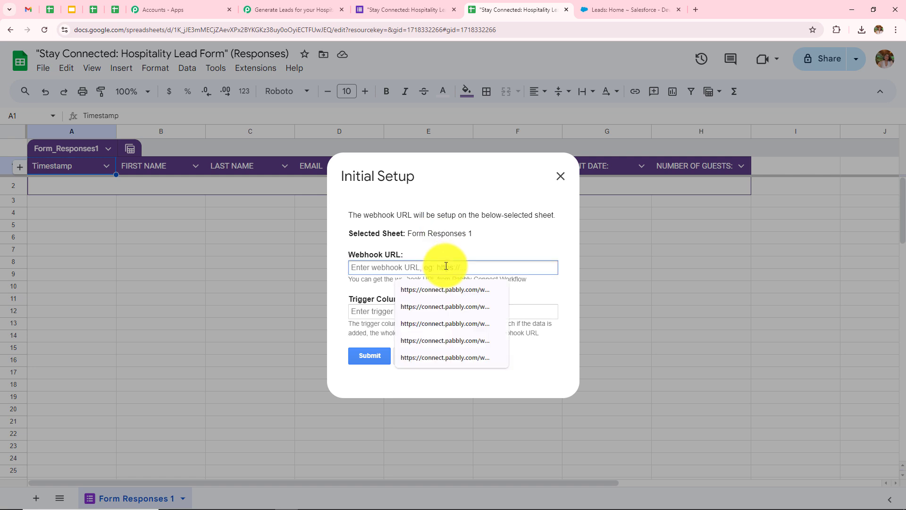
Configure the webhook with the pasted Pabbly URL and trigger column H, then close the dialog.
{"action": "key", "text": "ctrl+v"}
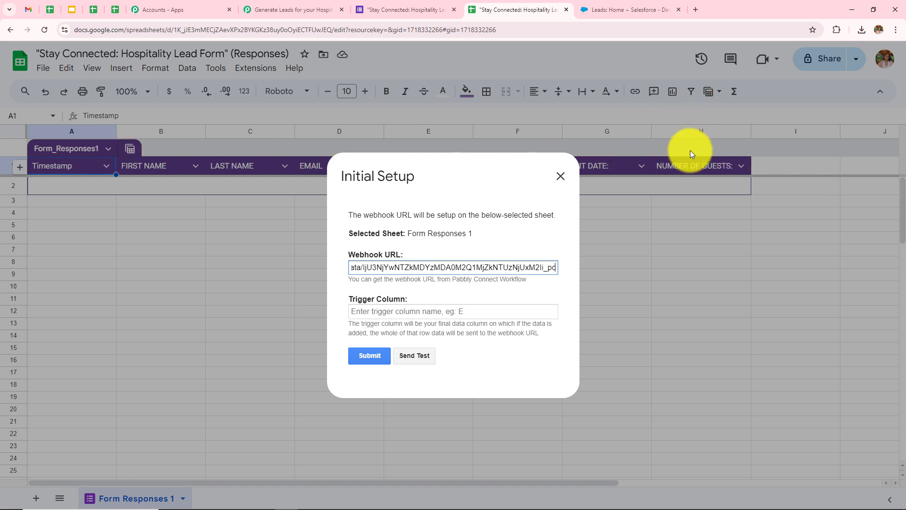
{"action": "left_click", "coordinate": [489, 313]}
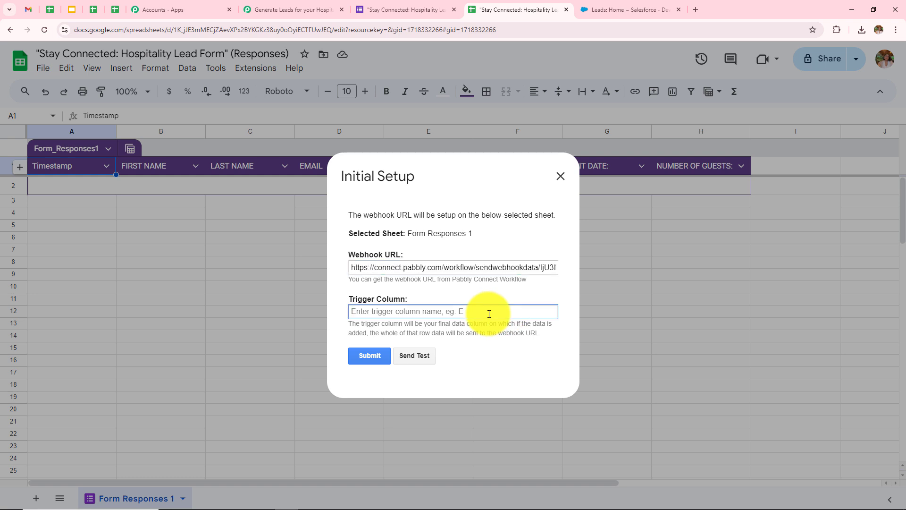
{"action": "type", "text": "H"}
{"action": "left_click", "coordinate": [374, 352]}
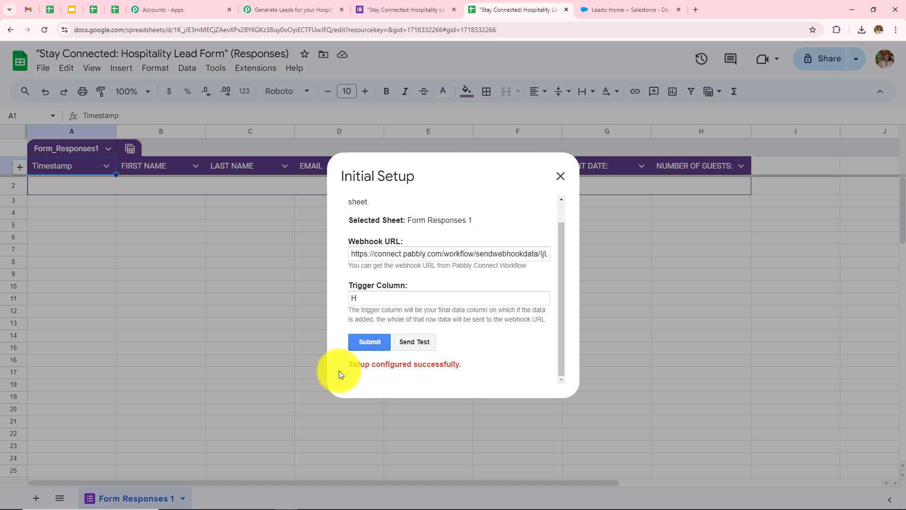
{"action": "left_click", "coordinate": [560, 176]}
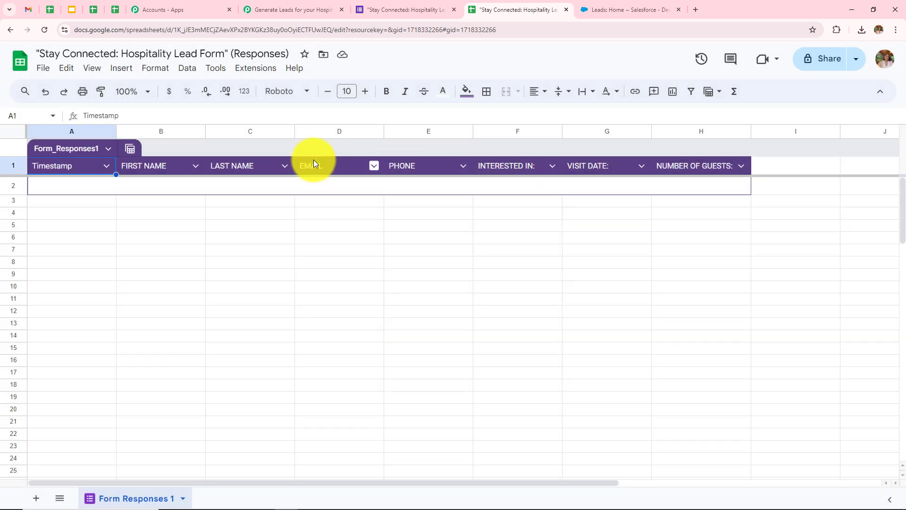
Enable Pabbly Connect Webhooks Send On Event for the sheet and return to the Pabbly workflow.
{"action": "left_click", "coordinate": [255, 72]}
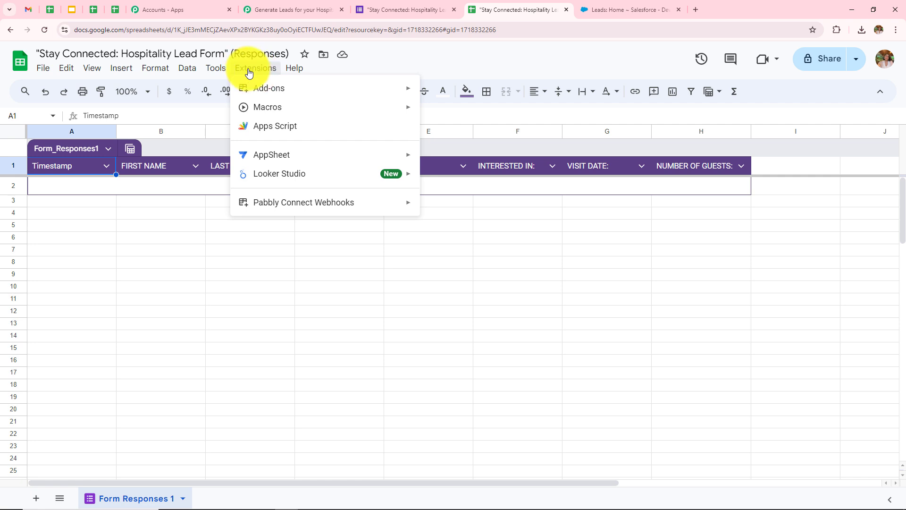
{"action": "mouse_move", "coordinate": [303, 208]}
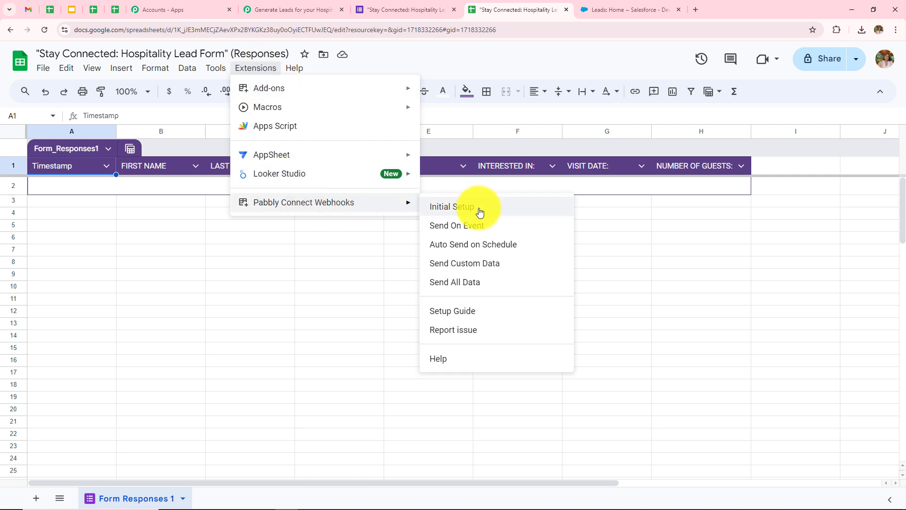
{"action": "left_click", "coordinate": [454, 231]}
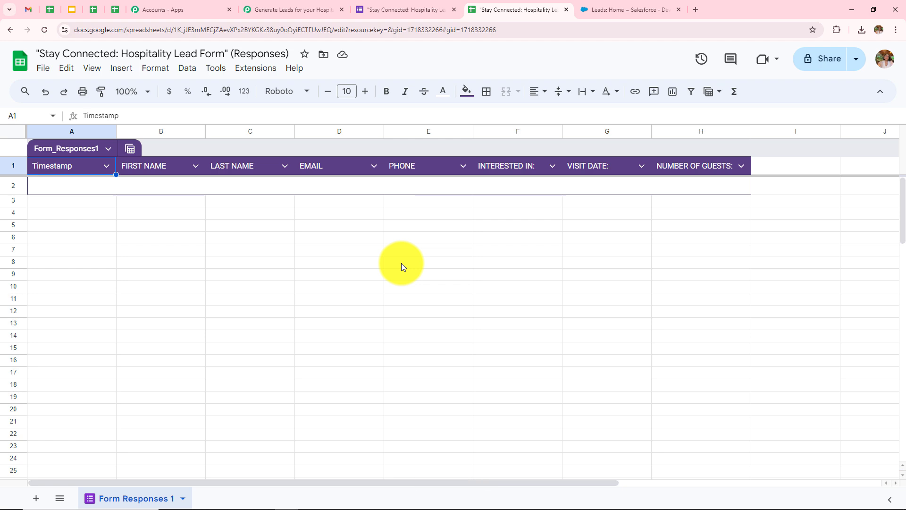
{"action": "left_click", "coordinate": [295, 9]}
Read the trigger's note about making a test submission, then bring up the Google Form.
{"action": "scroll", "coordinate": [548, 302], "scroll_direction": "down", "scroll_amount": 4}
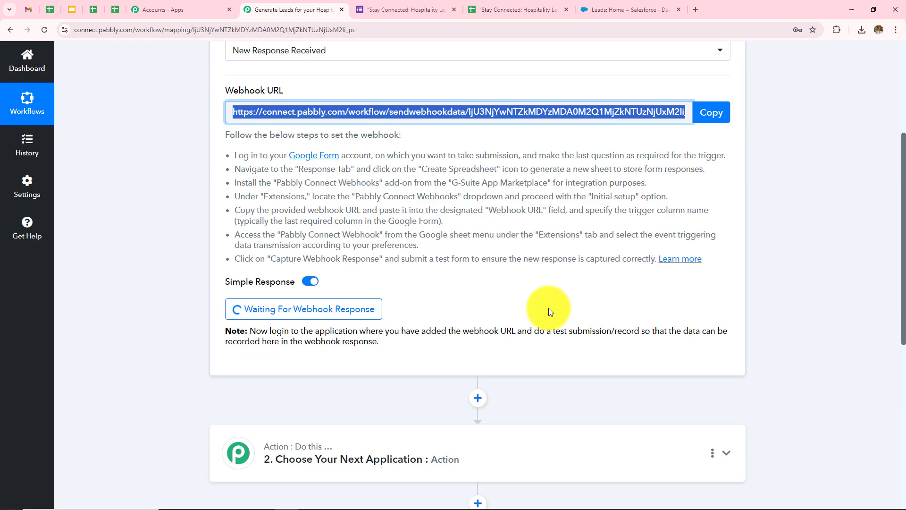
{"action": "scroll", "coordinate": [549, 307], "scroll_direction": "down", "scroll_amount": 2}
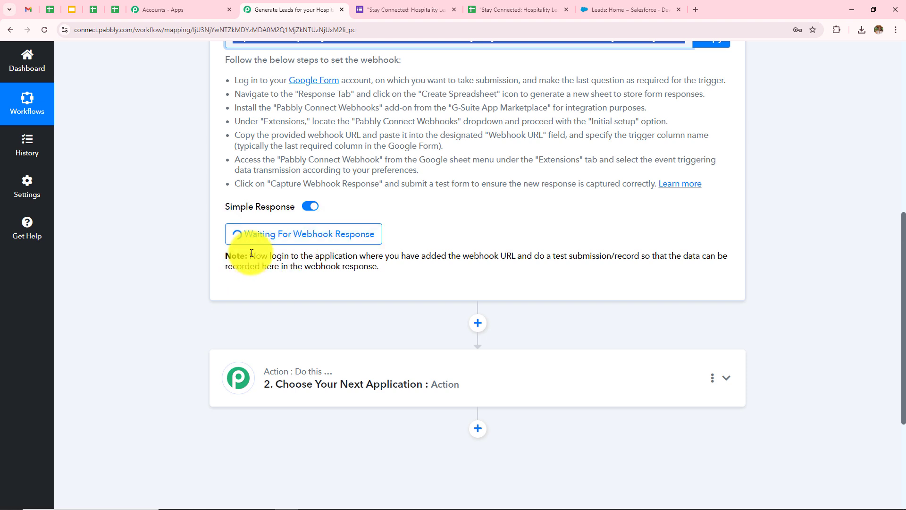
{"action": "left_click_drag", "start_coordinate": [250, 255], "coordinate": [407, 270]}
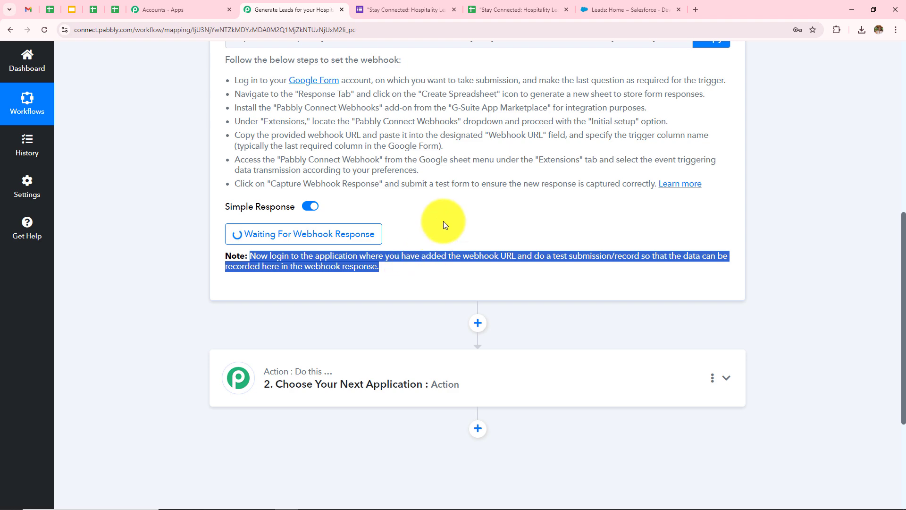
{"action": "scroll", "coordinate": [443, 221], "scroll_direction": "down", "scroll_amount": 3}
{"action": "scroll", "coordinate": [407, 176], "scroll_direction": "up", "scroll_amount": 3}
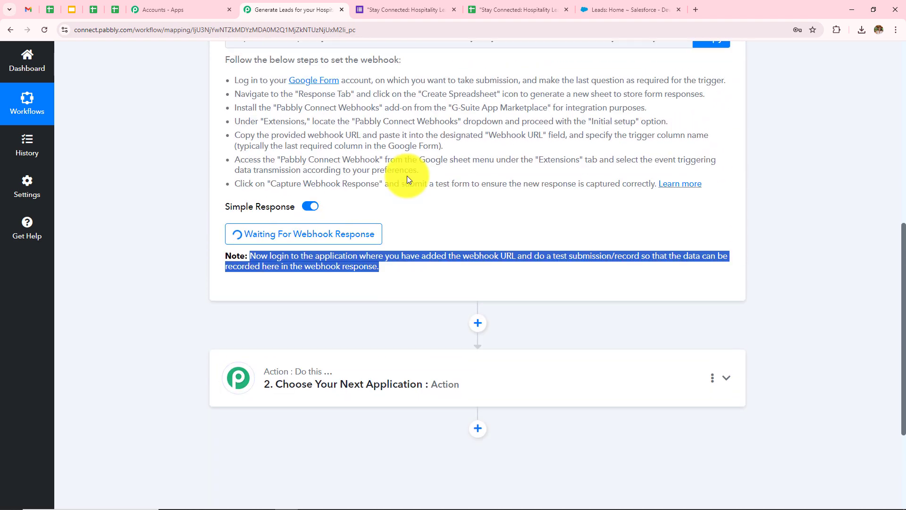
{"action": "left_click", "coordinate": [399, 5]}
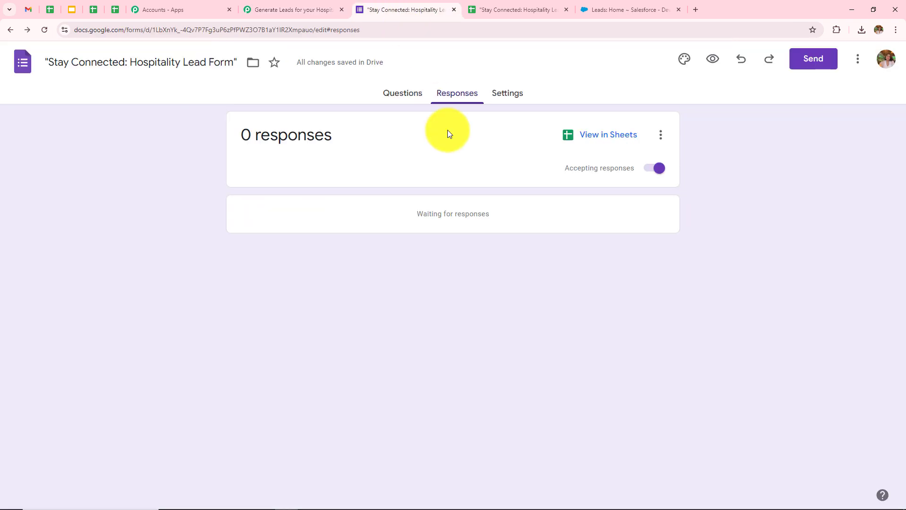
Copy the form's shareable link from the Send dialog and open a new browser tab.
{"action": "left_click", "coordinate": [387, 95]}
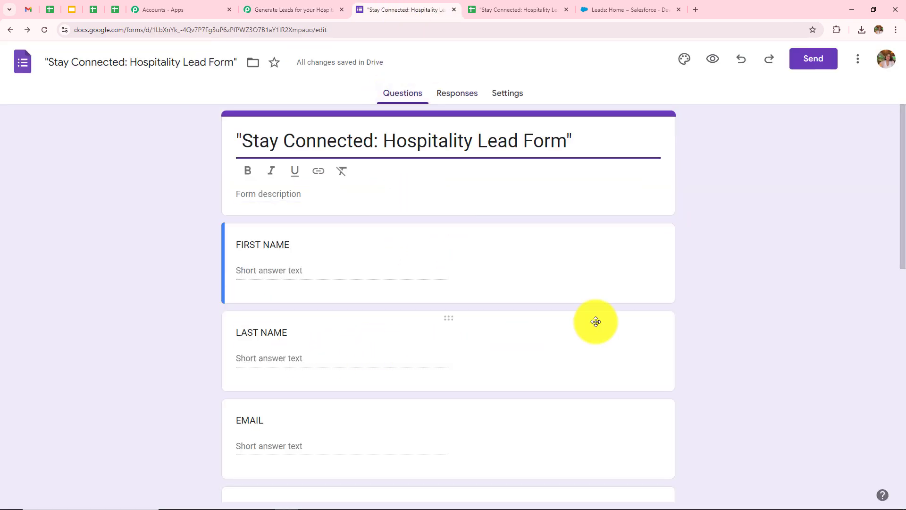
{"action": "left_click", "coordinate": [817, 63]}
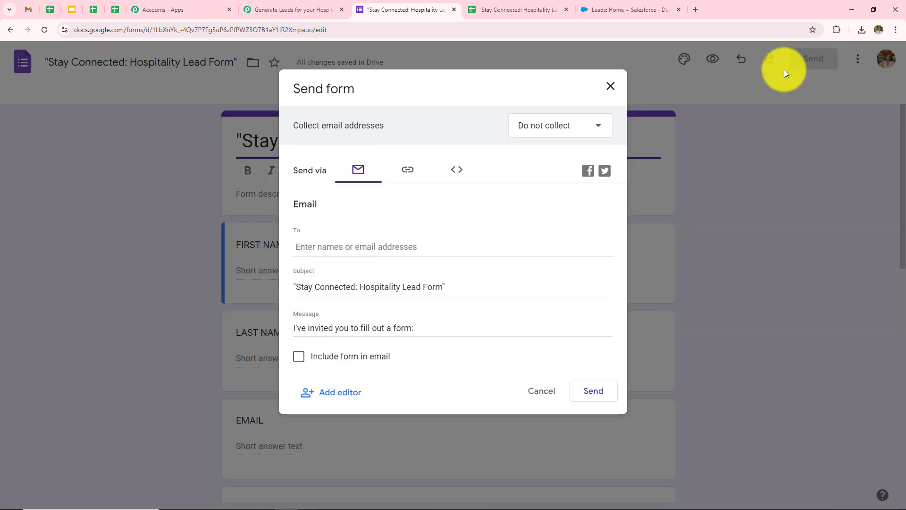
{"action": "left_click", "coordinate": [411, 175]}
{"action": "left_click", "coordinate": [585, 266]}
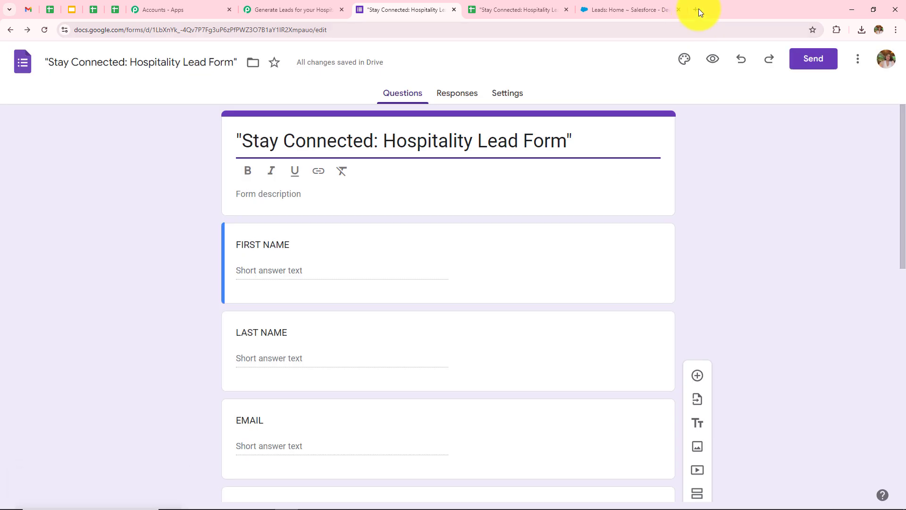
{"action": "left_click", "coordinate": [695, 10]}
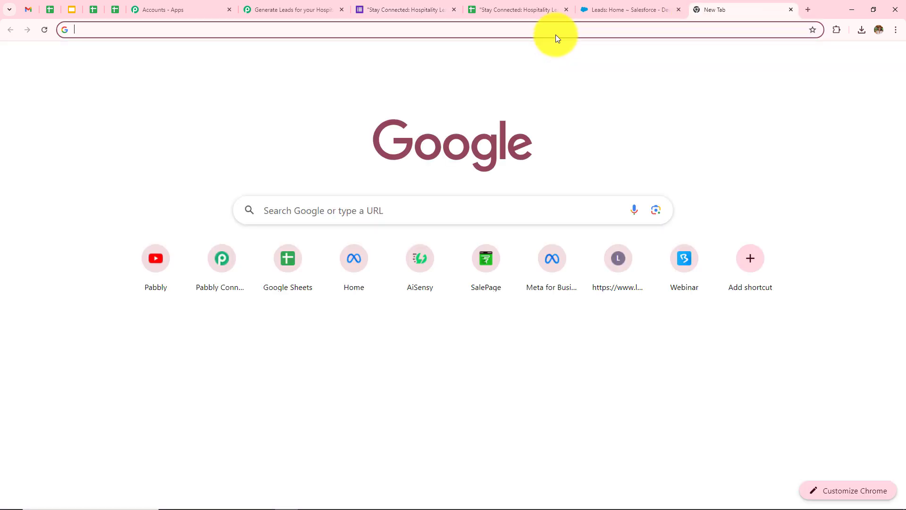
Load the form's public page by pasting the copied link into the new tab.
{"action": "left_click", "coordinate": [557, 33]}
{"action": "key", "text": "ctrl+v"}
{"action": "key", "text": "Return"}
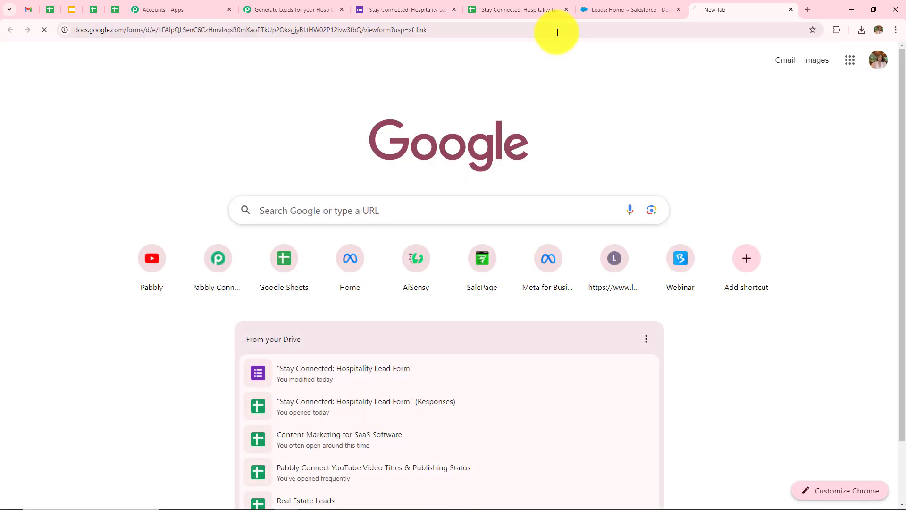
{"action": "scroll", "coordinate": [571, 238], "scroll_direction": "down", "scroll_amount": 10}
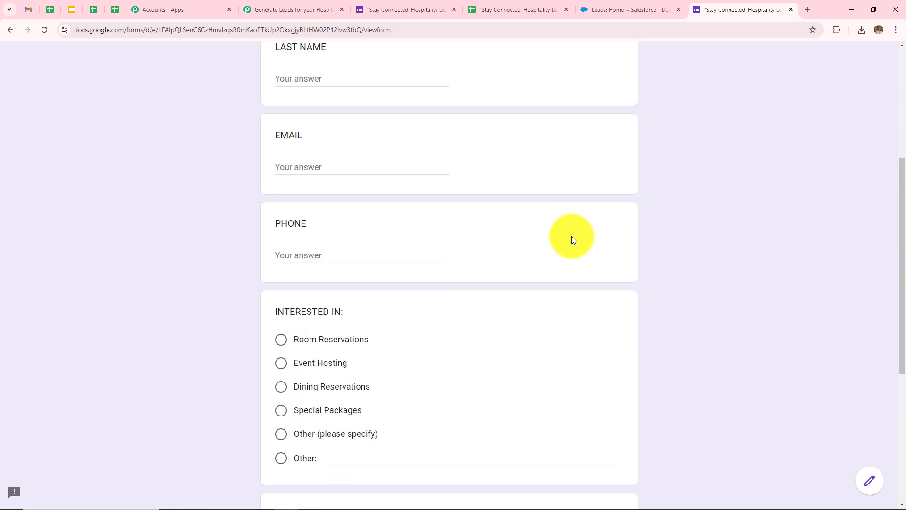
{"action": "scroll", "coordinate": [571, 240], "scroll_direction": "up", "scroll_amount": 10}
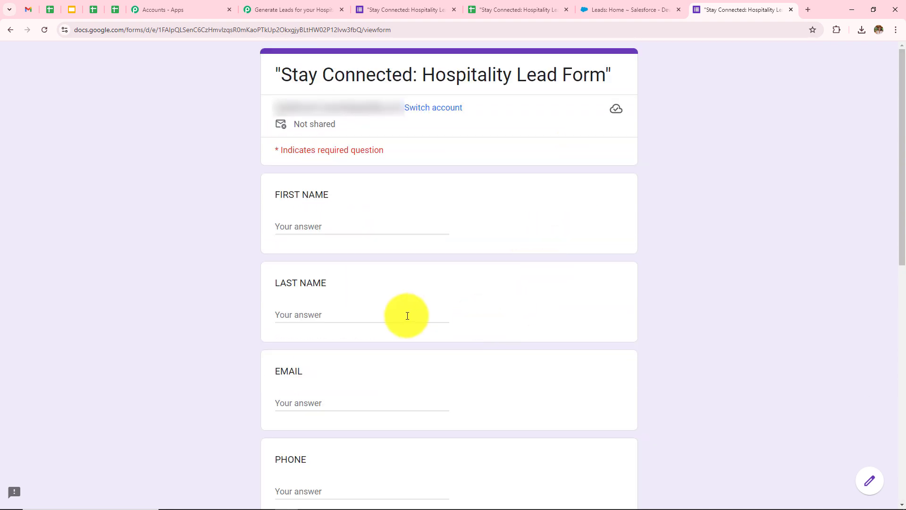
{"action": "scroll", "coordinate": [423, 336], "scroll_direction": "down", "scroll_amount": 4}
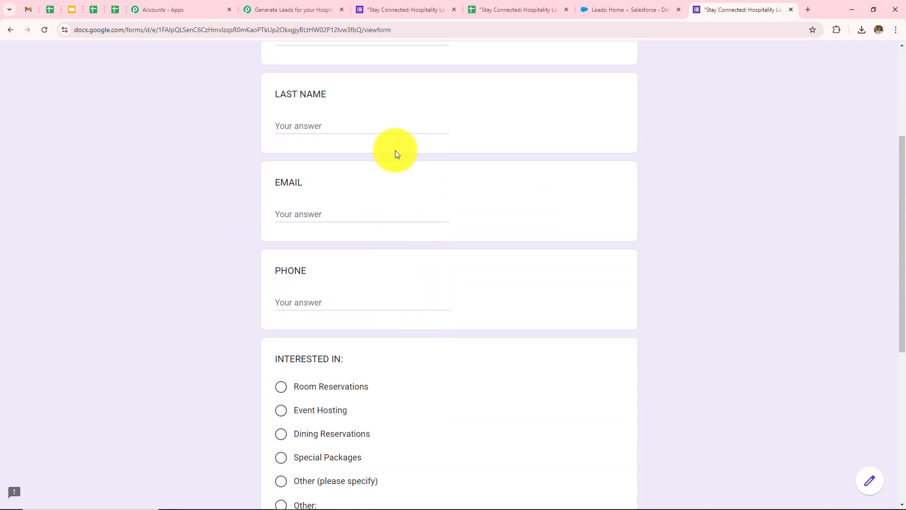
{"action": "scroll", "coordinate": [429, 376], "scroll_direction": "down", "scroll_amount": 6}
{"action": "scroll", "coordinate": [429, 376], "scroll_direction": "up", "scroll_amount": 10}
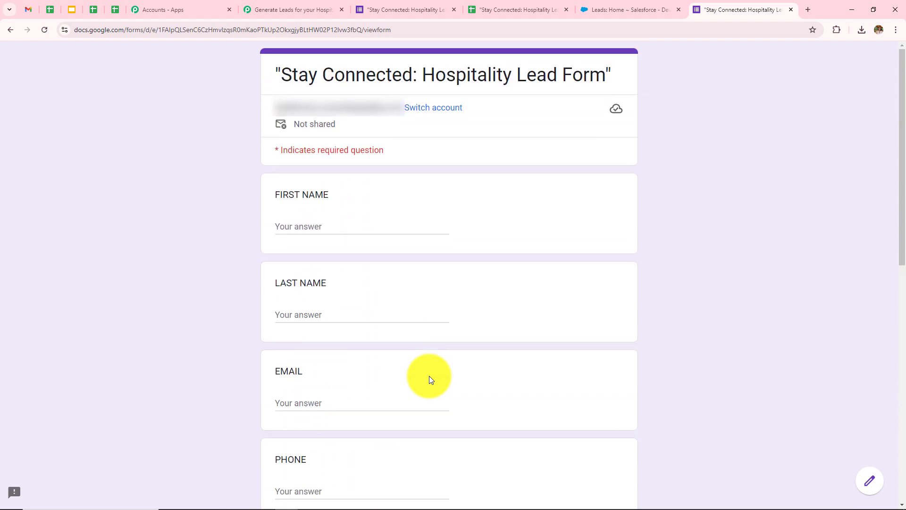
Fill in the first name, last name, email and phone answers with test details.
{"action": "left_click", "coordinate": [328, 228]}
{"action": "type", "text": "Latest"}
{"action": "left_click", "coordinate": [353, 314]}
{"action": "type", "text": "User"}
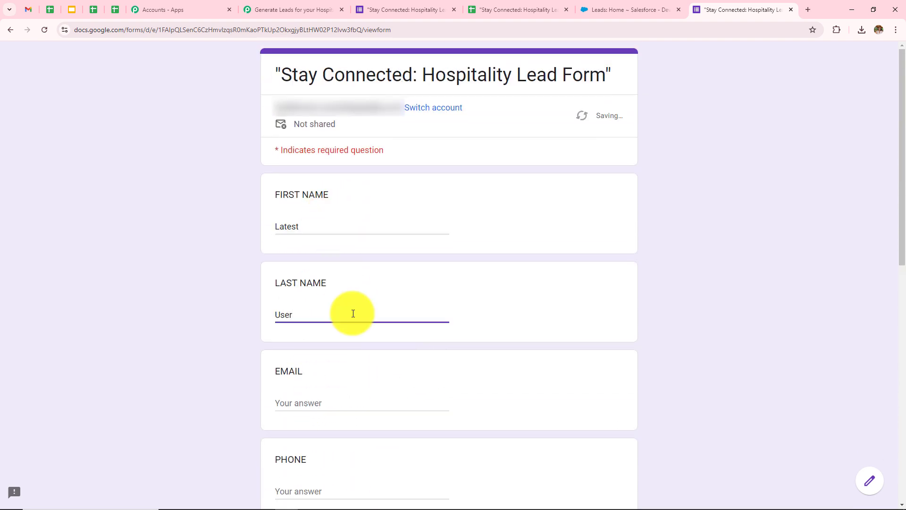
{"action": "scroll", "coordinate": [353, 313], "scroll_direction": "down", "scroll_amount": 2}
{"action": "left_click", "coordinate": [353, 313]}
{"action": "type", "text": "la"}
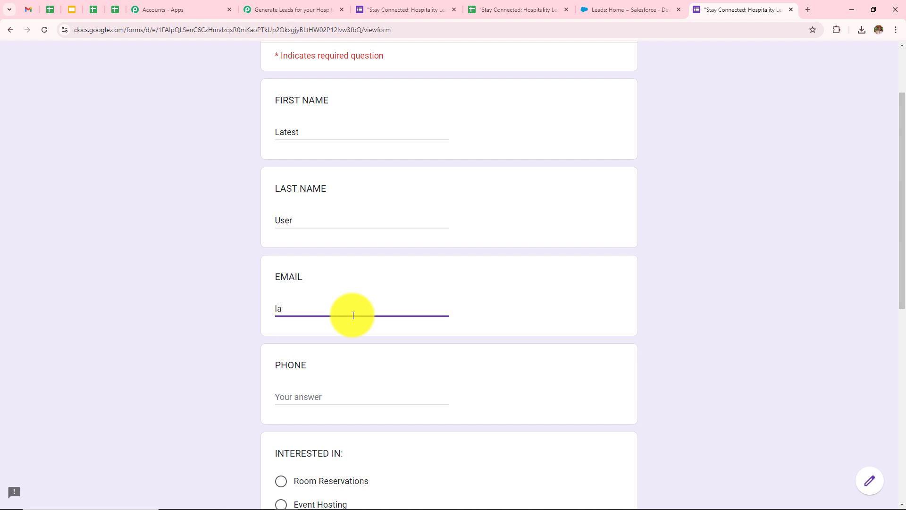
{"action": "left_click", "coordinate": [353, 396]}
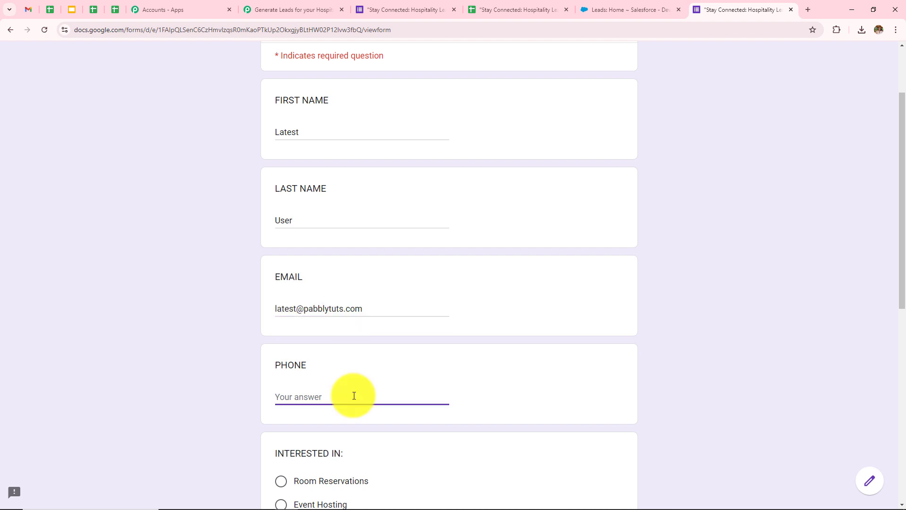
{"action": "type", "text": "8989898989"}
Choose Dining Reservations, enter visit date 09/30/2024 and 5 guests, and submit the response.
{"action": "scroll", "coordinate": [360, 313], "scroll_direction": "down", "scroll_amount": 5}
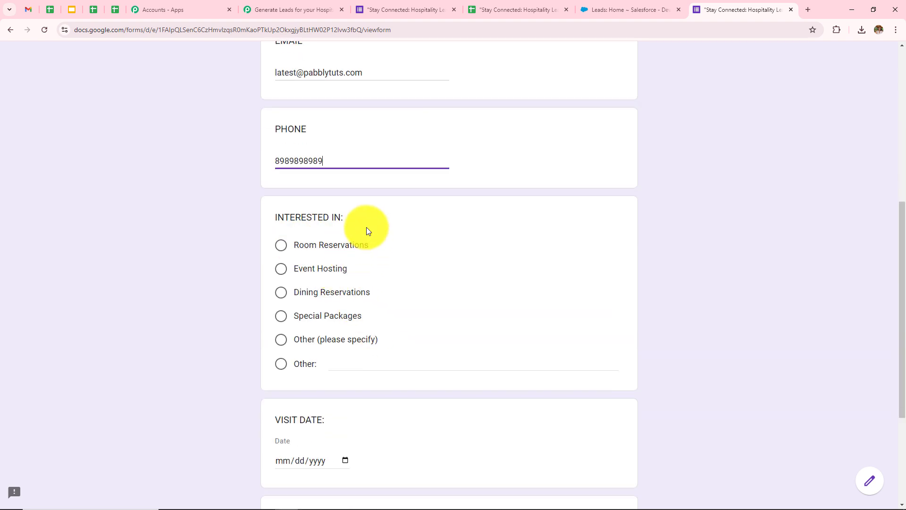
{"action": "left_click", "coordinate": [281, 292]}
{"action": "scroll", "coordinate": [535, 280], "scroll_direction": "down", "scroll_amount": 4}
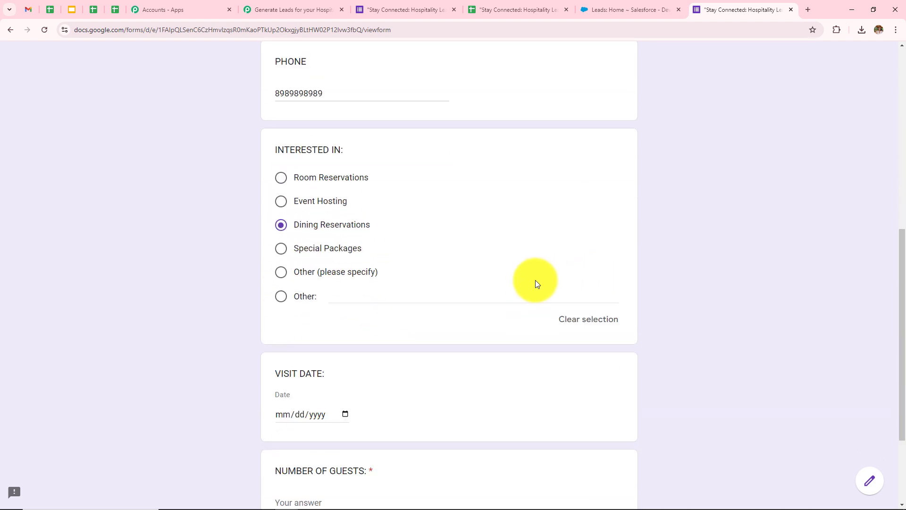
{"action": "left_click", "coordinate": [313, 291]}
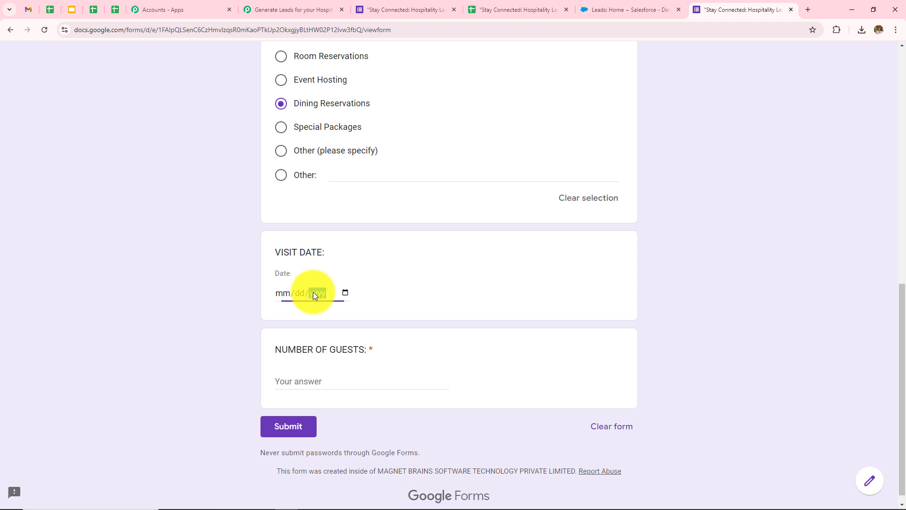
{"action": "type", "text": "09302024"}
{"action": "left_click", "coordinate": [367, 384]}
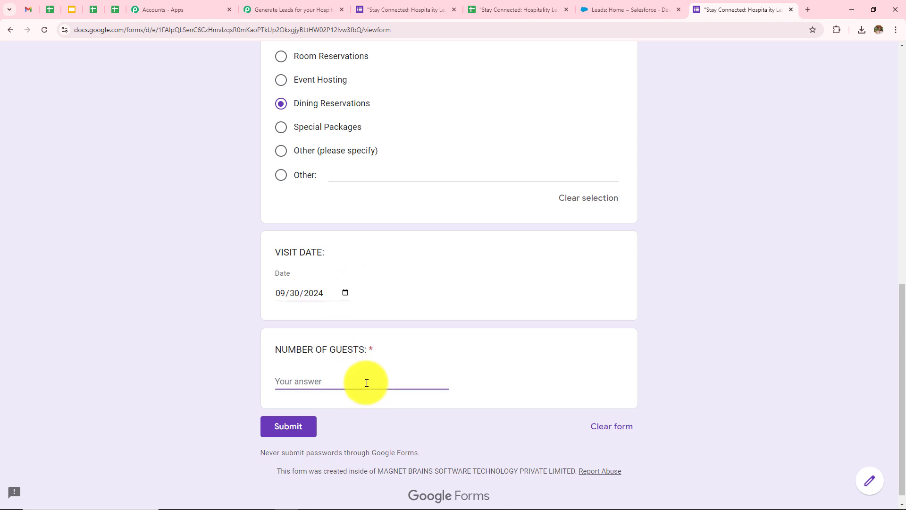
{"action": "type", "text": "5"}
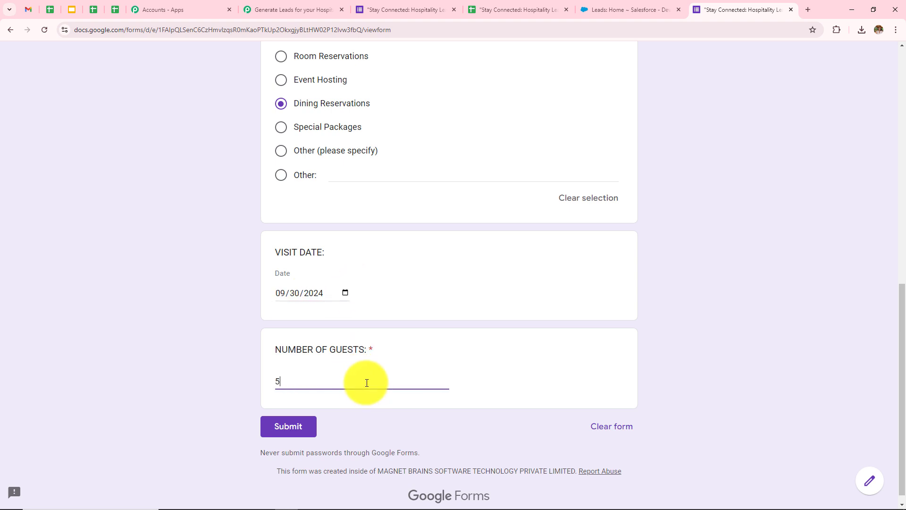
{"action": "left_click", "coordinate": [292, 437]}
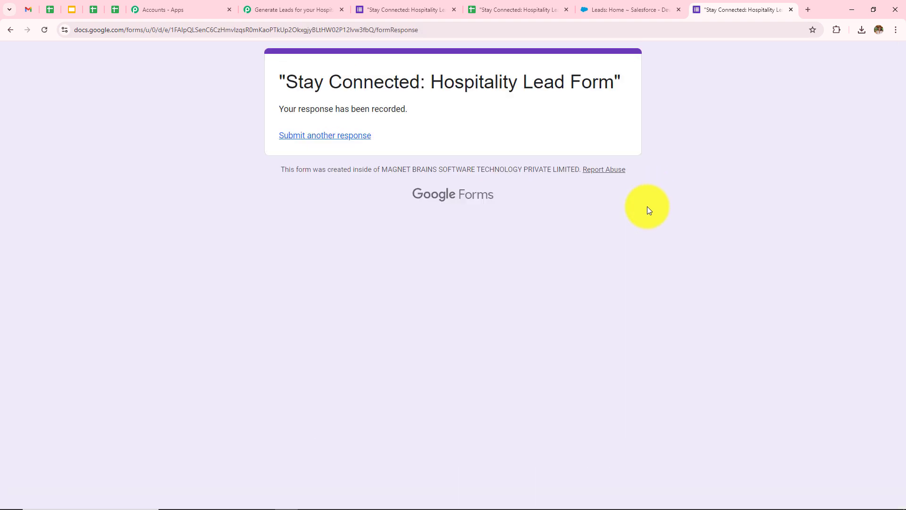
{"action": "left_click_drag", "start_coordinate": [279, 80], "coordinate": [408, 170]}
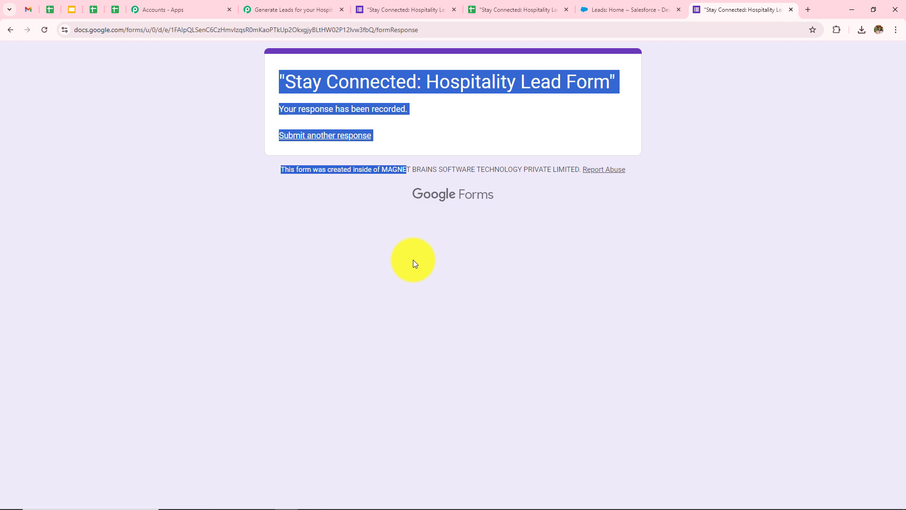
Back in Pabbly, check the captured phone number and 5 guests in the trigger response.
{"action": "left_click", "coordinate": [412, 260]}
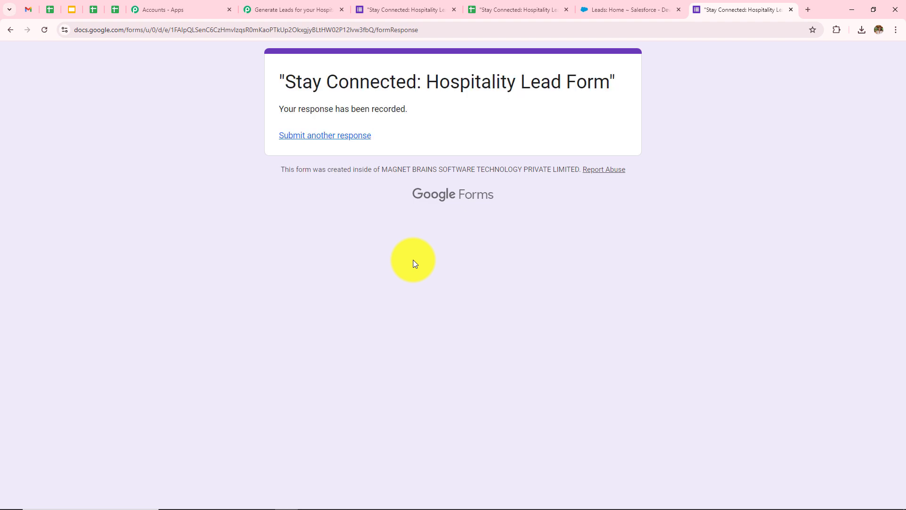
{"action": "left_click", "coordinate": [303, 9]}
{"action": "scroll", "coordinate": [542, 239], "scroll_direction": "down", "scroll_amount": 4}
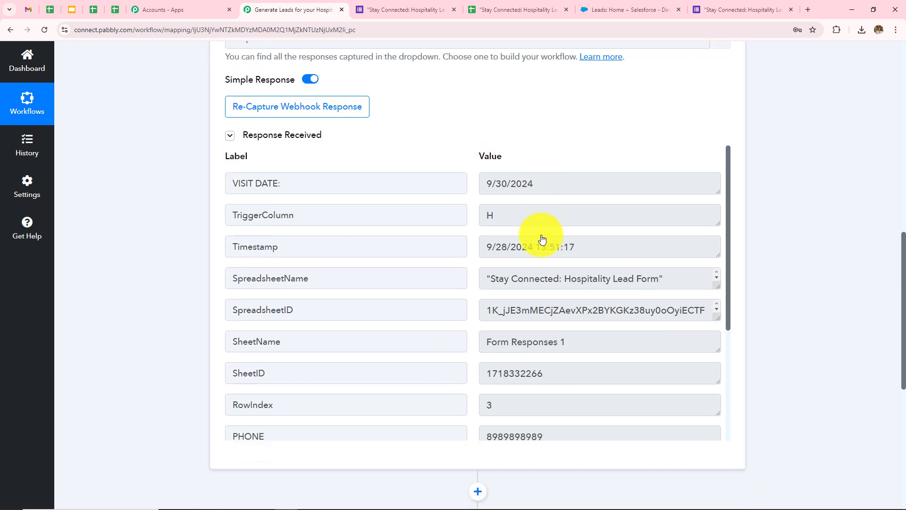
{"action": "scroll", "coordinate": [575, 330], "scroll_direction": "down", "scroll_amount": 4}
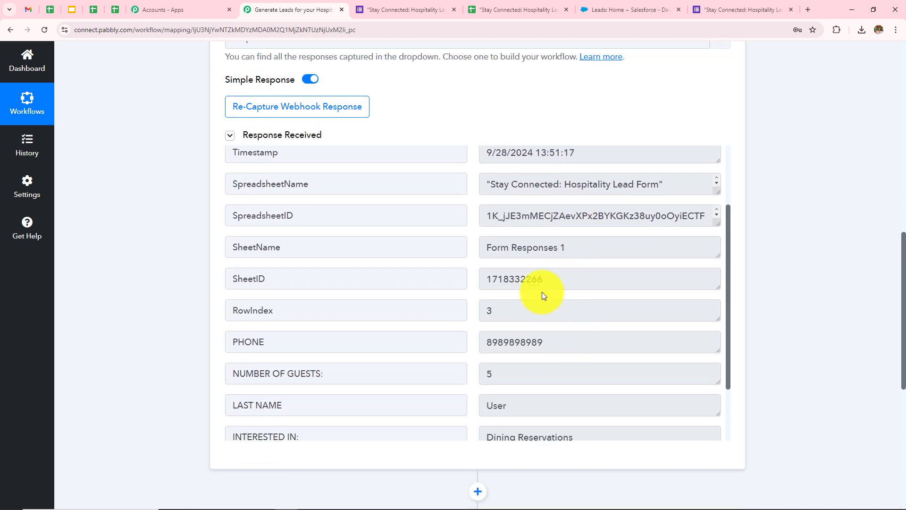
{"action": "double_click", "coordinate": [595, 255]}
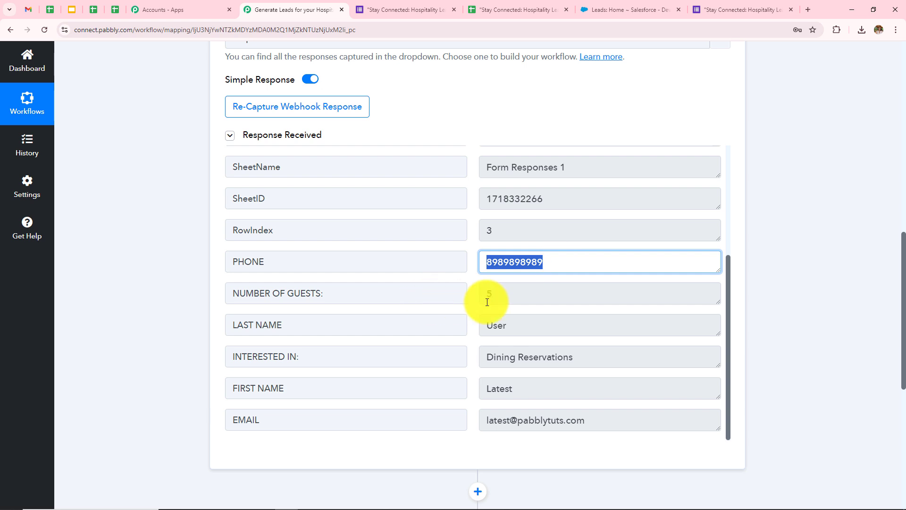
{"action": "double_click", "coordinate": [504, 296]}
Check the captured last name, first name, Dining Reservations interest and email values.
{"action": "scroll", "coordinate": [613, 284], "scroll_direction": "down", "scroll_amount": 2}
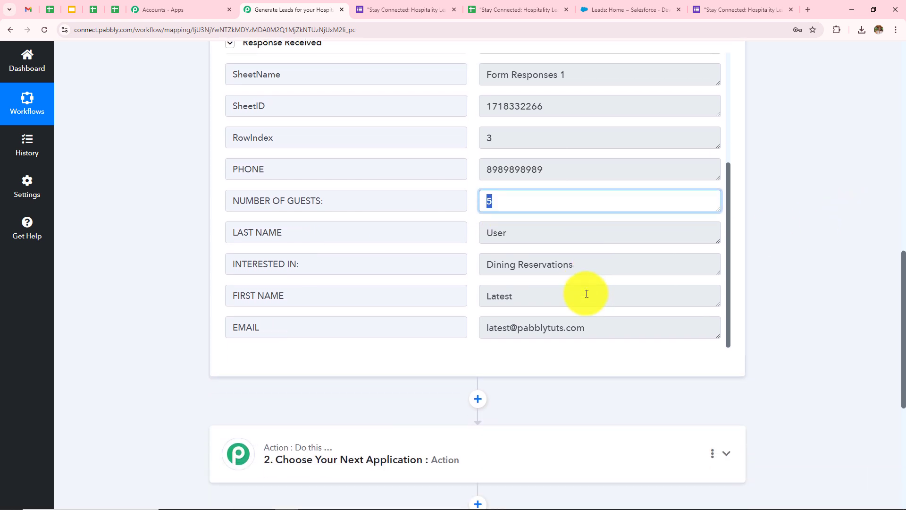
{"action": "double_click", "coordinate": [523, 233]}
{"action": "double_click", "coordinate": [528, 294]}
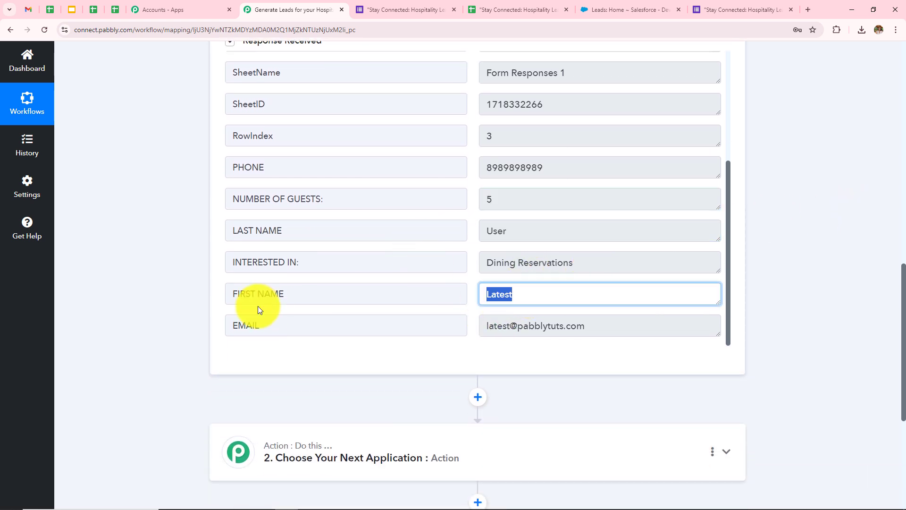
{"action": "double_click", "coordinate": [590, 262]}
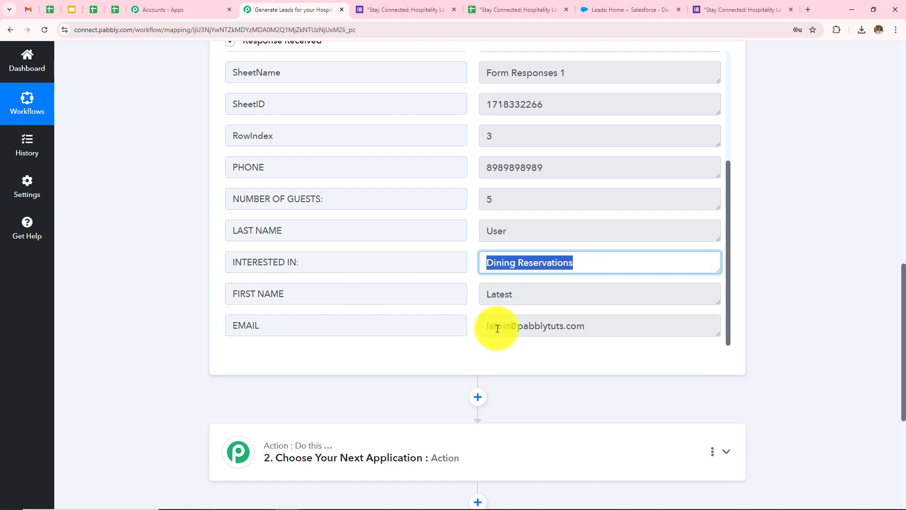
{"action": "double_click", "coordinate": [631, 325]}
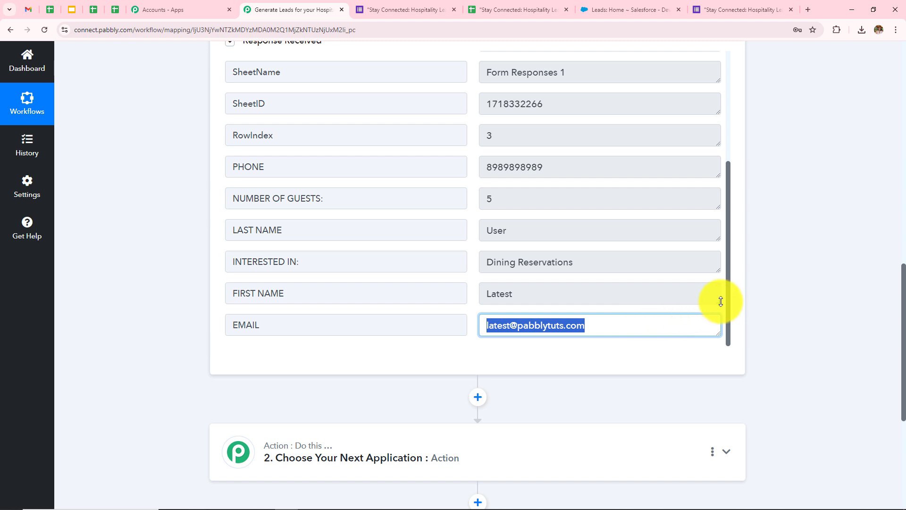
{"action": "left_click", "coordinate": [789, 249]}
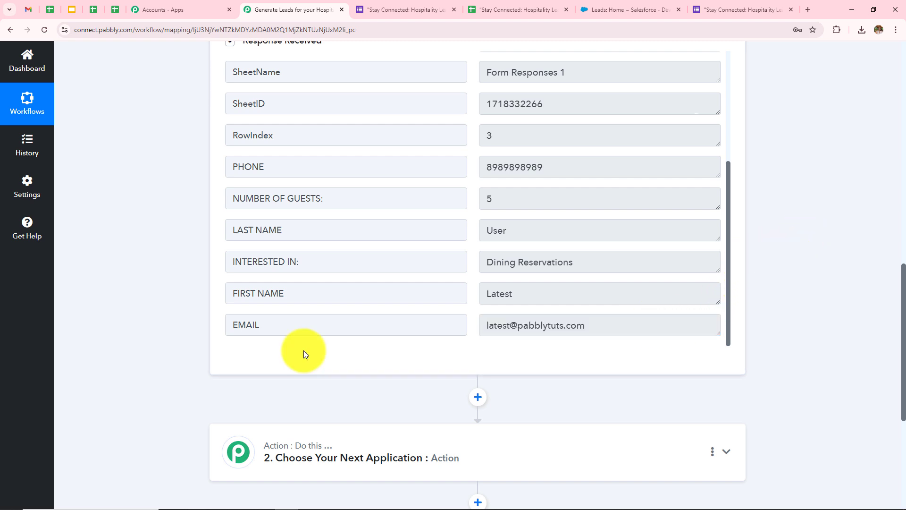
{"action": "left_click", "coordinate": [505, 11]}
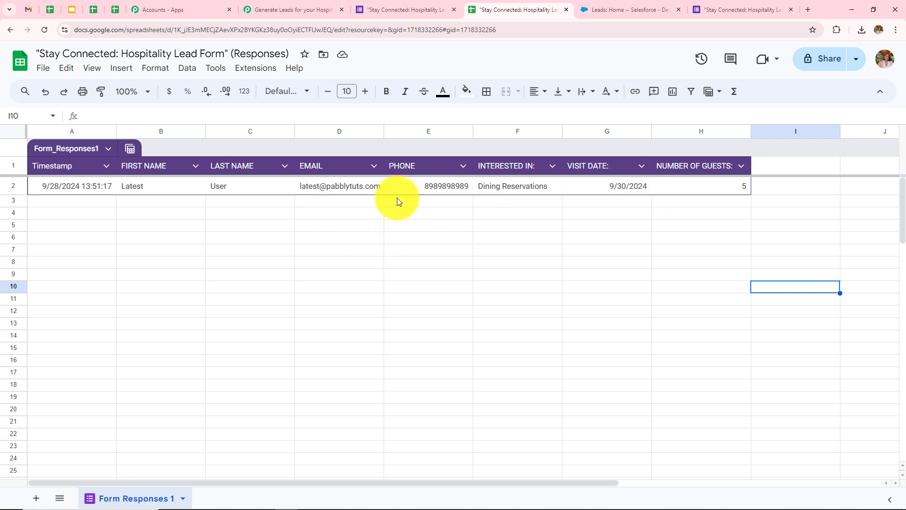
Return to the Pabbly Connect workflow after checking row 2 of Form Responses 1.
{"action": "left_click", "coordinate": [288, 9]}
{"action": "scroll", "coordinate": [536, 324], "scroll_direction": "up", "scroll_amount": 3}
Expand the '2. Choose Your Next Application' action card to show the app grid.
{"action": "scroll", "coordinate": [538, 317], "scroll_direction": "down", "scroll_amount": 3}
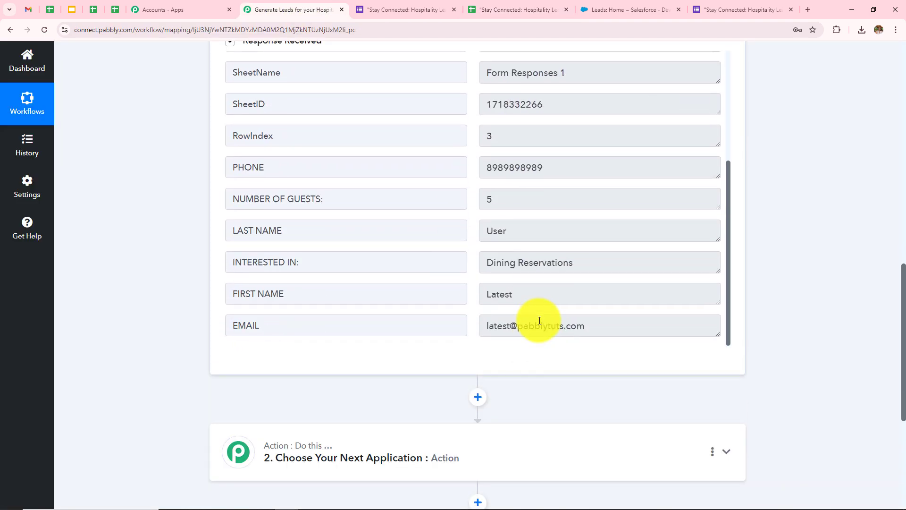
{"action": "scroll", "coordinate": [848, 251], "scroll_direction": "up", "scroll_amount": 12}
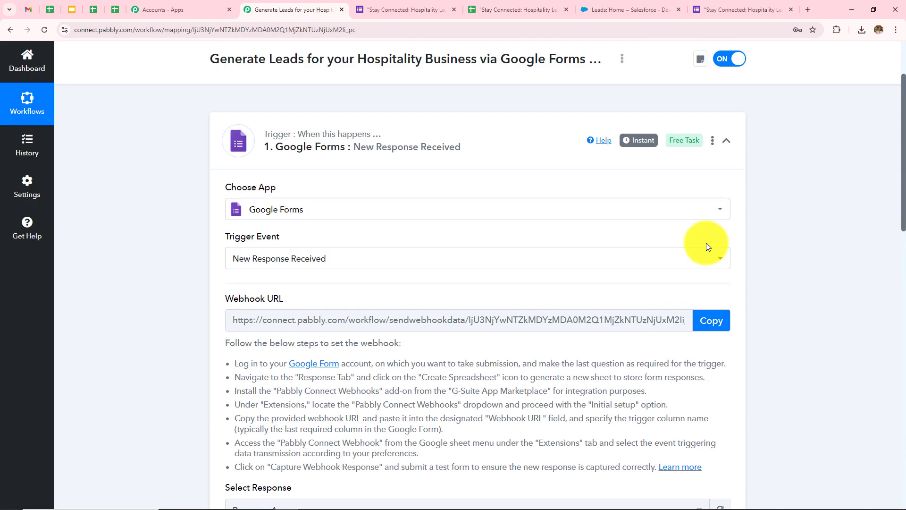
{"action": "scroll", "coordinate": [602, 226], "scroll_direction": "down", "scroll_amount": 9}
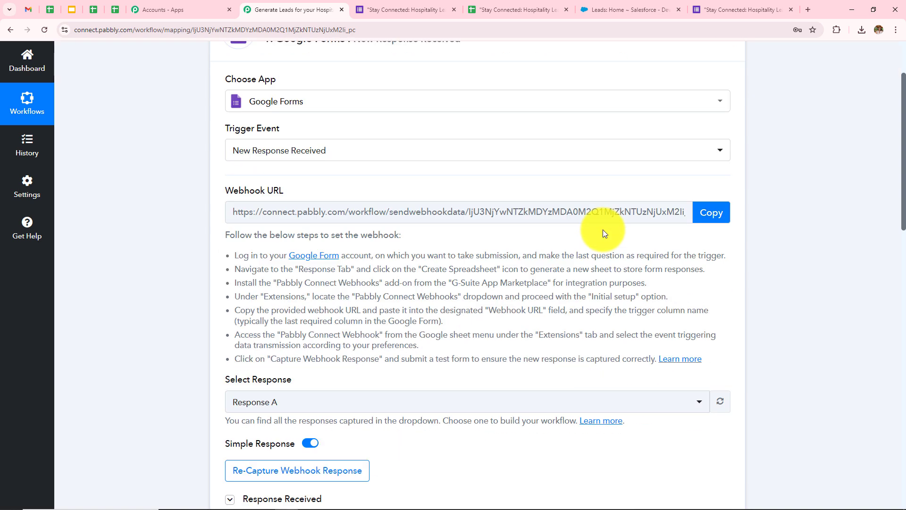
{"action": "scroll", "coordinate": [602, 229], "scroll_direction": "down", "scroll_amount": 8}
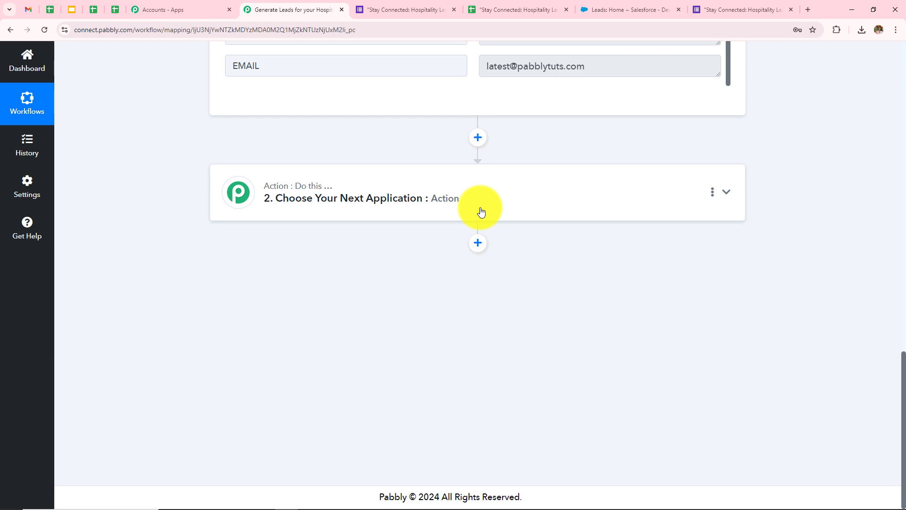
{"action": "left_click", "coordinate": [451, 209]}
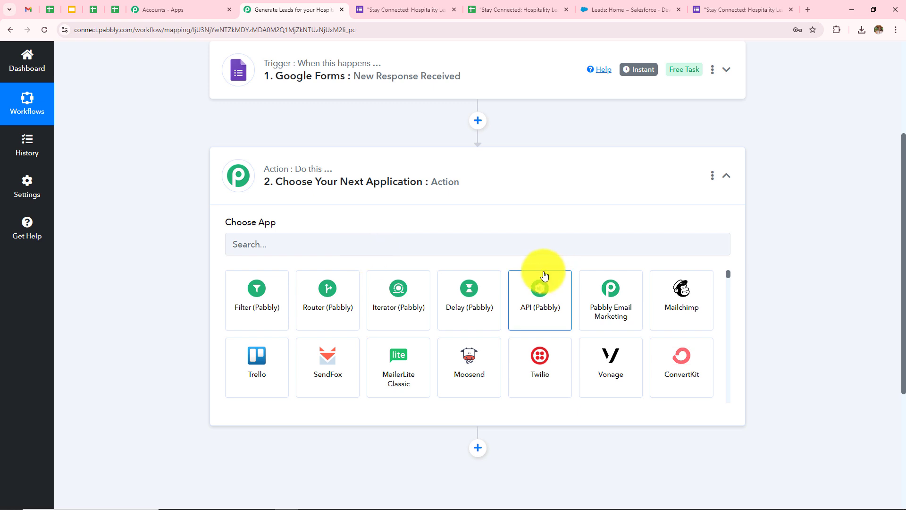
Set the action to Salesforce with the Create Lead event and open the account connection panel.
{"action": "left_click", "coordinate": [495, 242]}
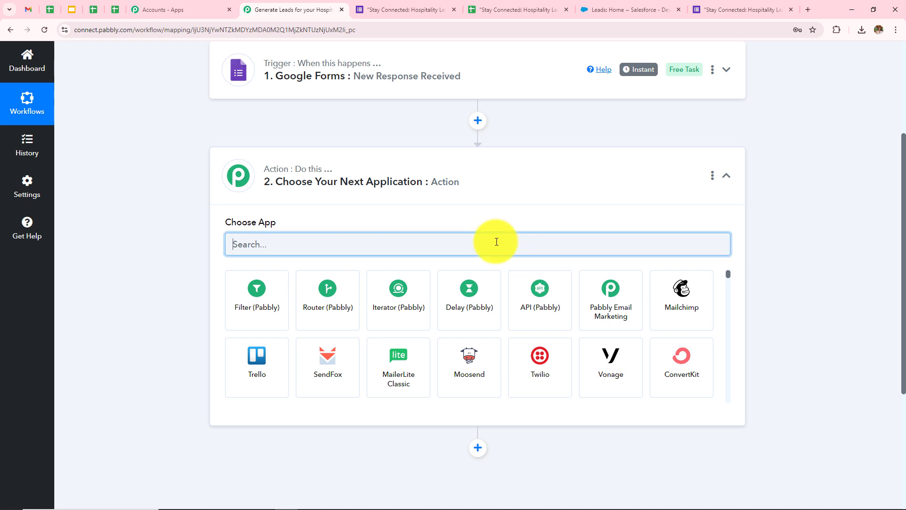
{"action": "type", "text": "Salesf"}
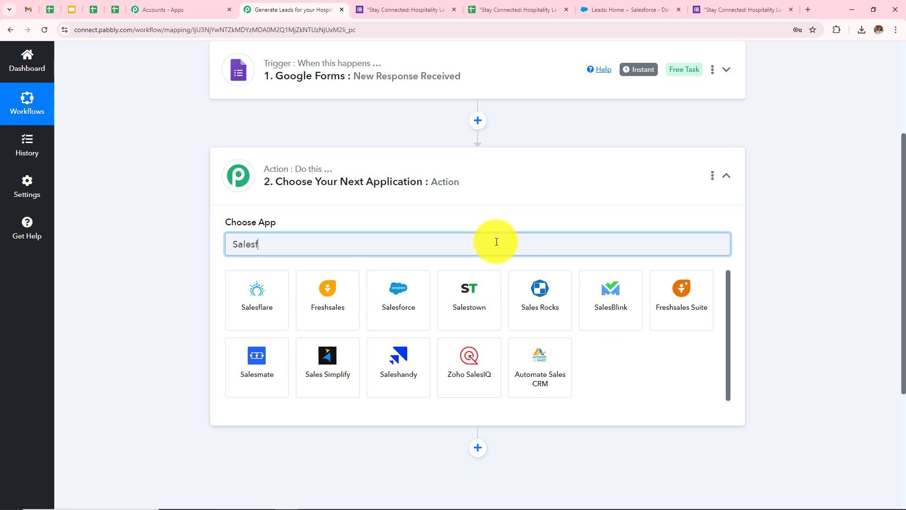
{"action": "left_click", "coordinate": [354, 300]}
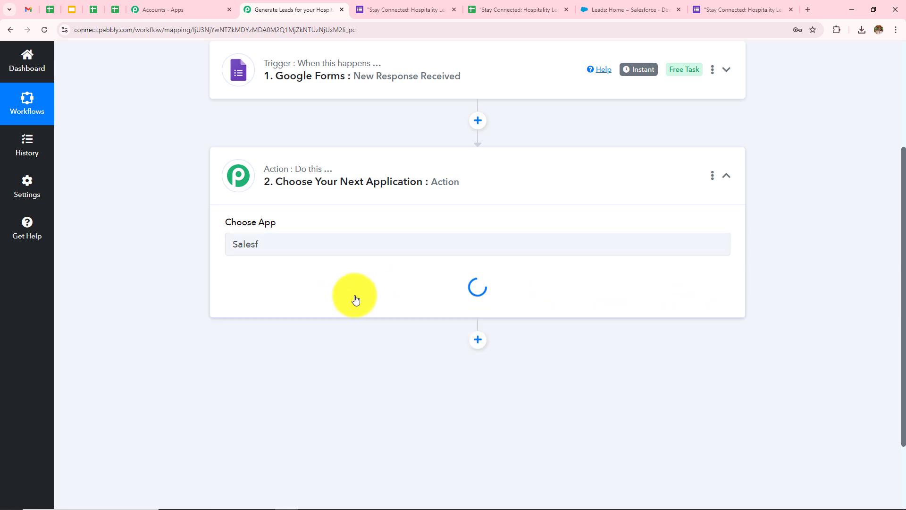
{"action": "left_click", "coordinate": [309, 295]}
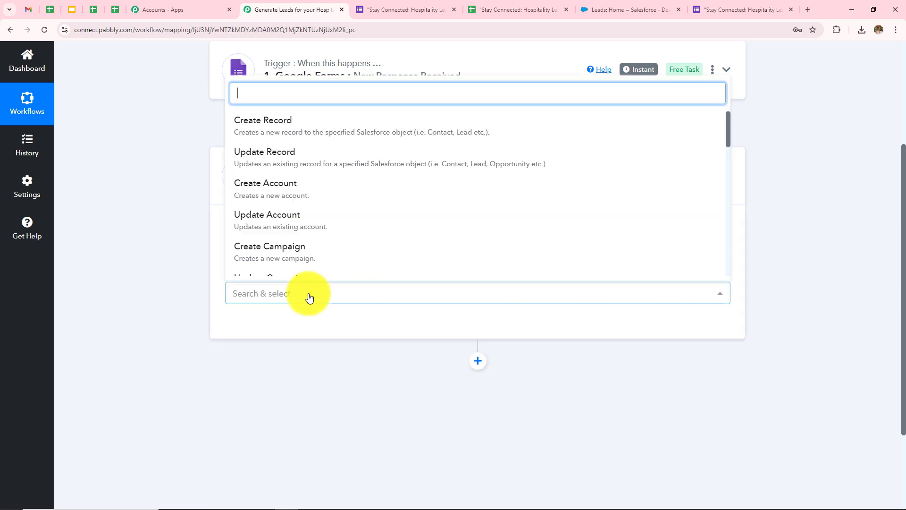
{"action": "type", "text": "lea"}
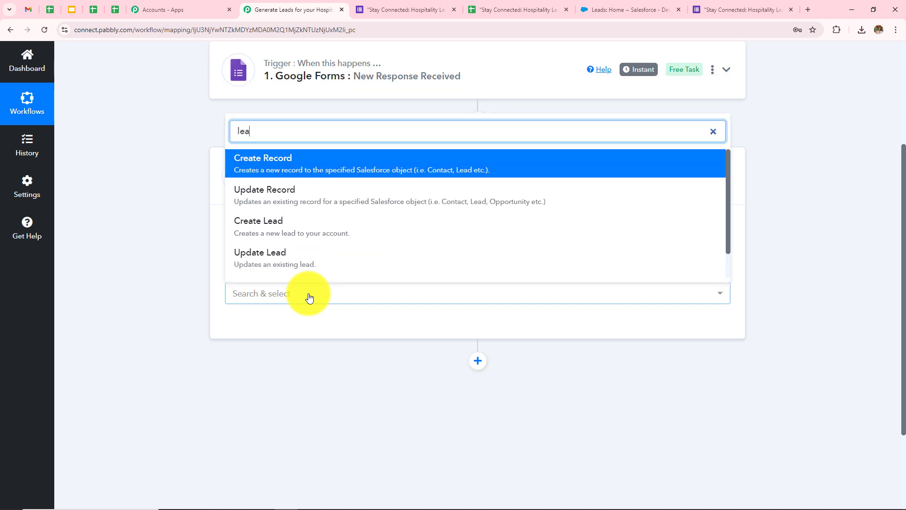
{"action": "left_click", "coordinate": [274, 217]}
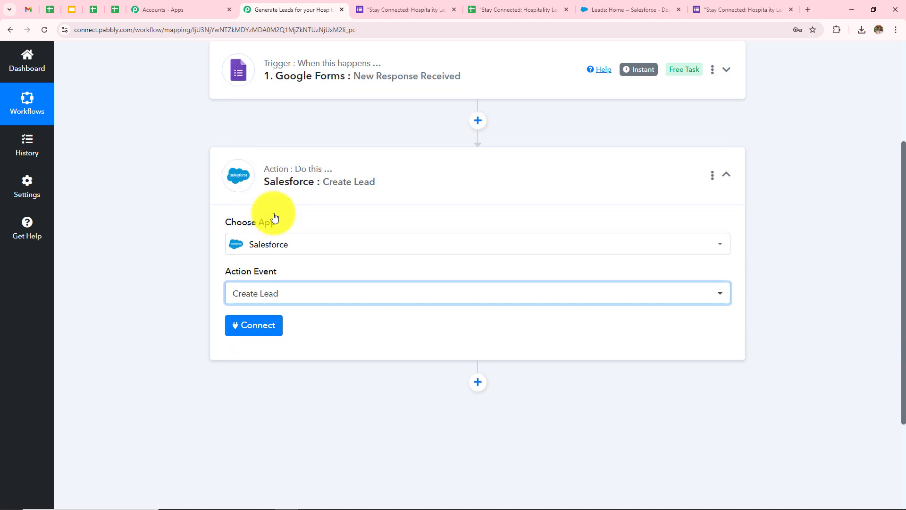
{"action": "left_click", "coordinate": [264, 335]}
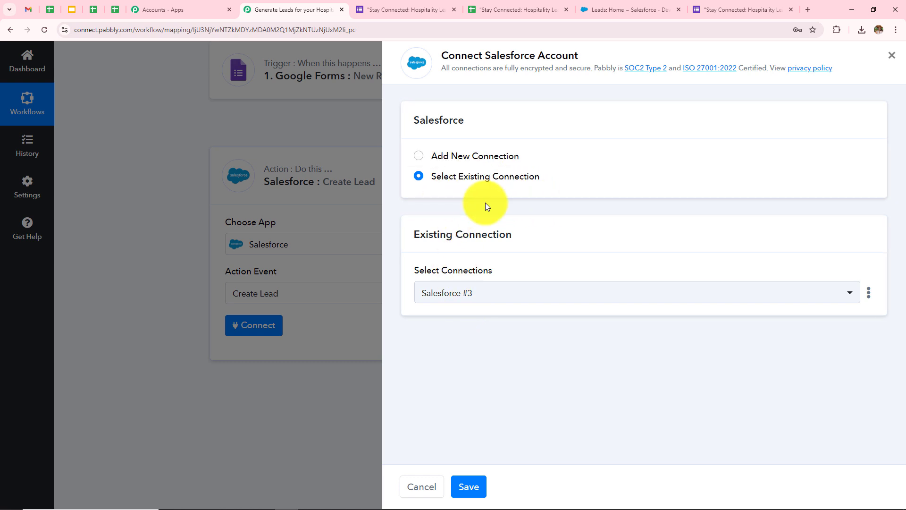
Add a new Salesforce connection and allow Pabbly access in the Salesforce popup.
{"action": "left_click", "coordinate": [419, 159]}
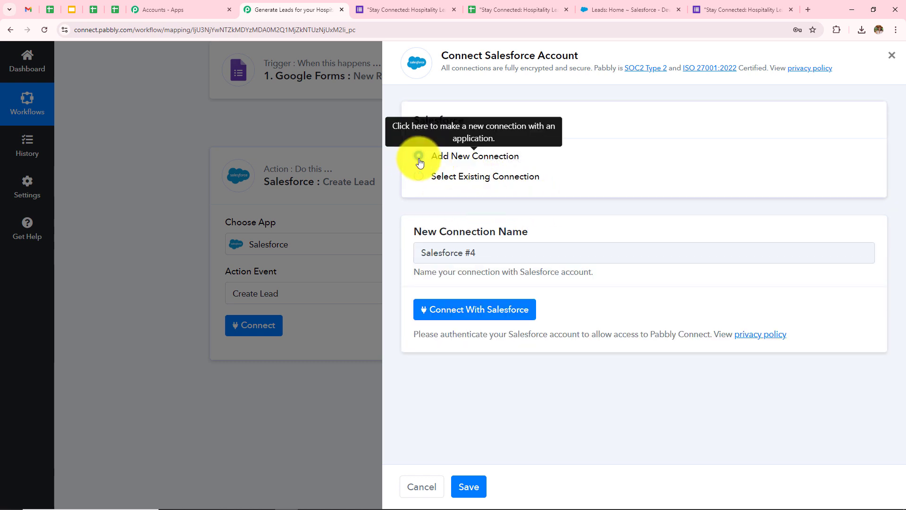
{"action": "left_click", "coordinate": [513, 315]}
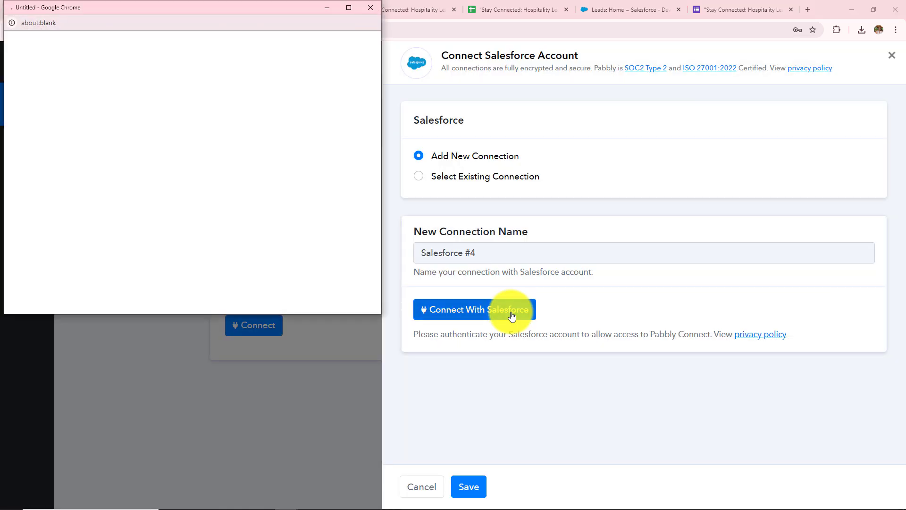
{"action": "scroll", "coordinate": [192, 215], "scroll_direction": "down", "scroll_amount": 10}
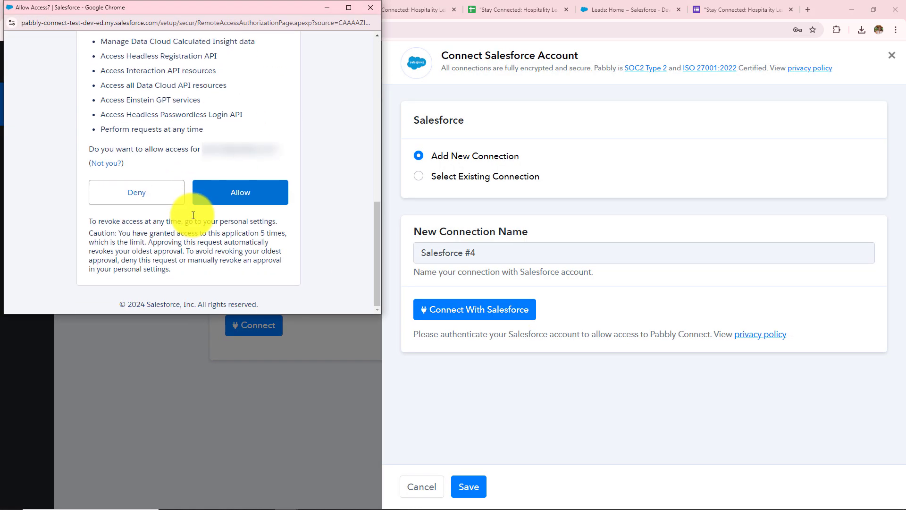
{"action": "left_click", "coordinate": [267, 198]}
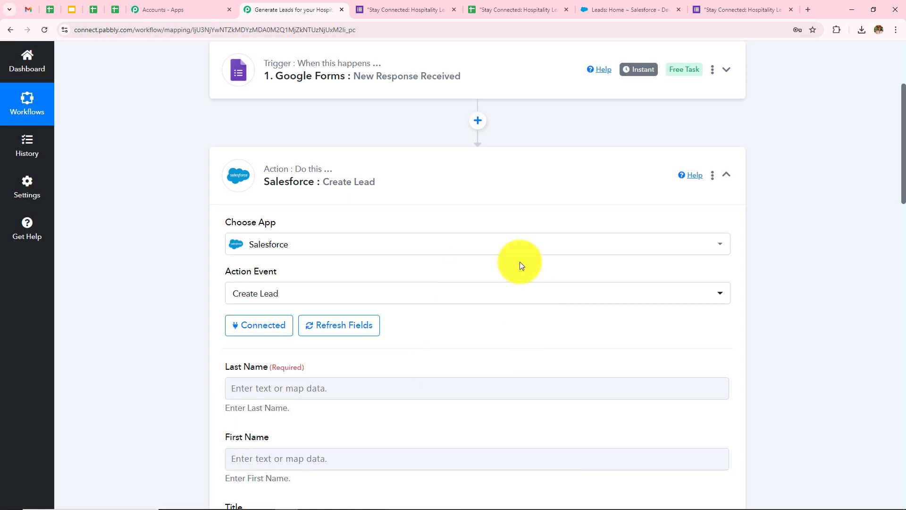
Review the Create Lead fields, briefly opening and closing the Last Name mapping list.
{"action": "scroll", "coordinate": [421, 273], "scroll_direction": "down", "scroll_amount": 4}
{"action": "scroll", "coordinate": [421, 273], "scroll_direction": "up", "scroll_amount": 3}
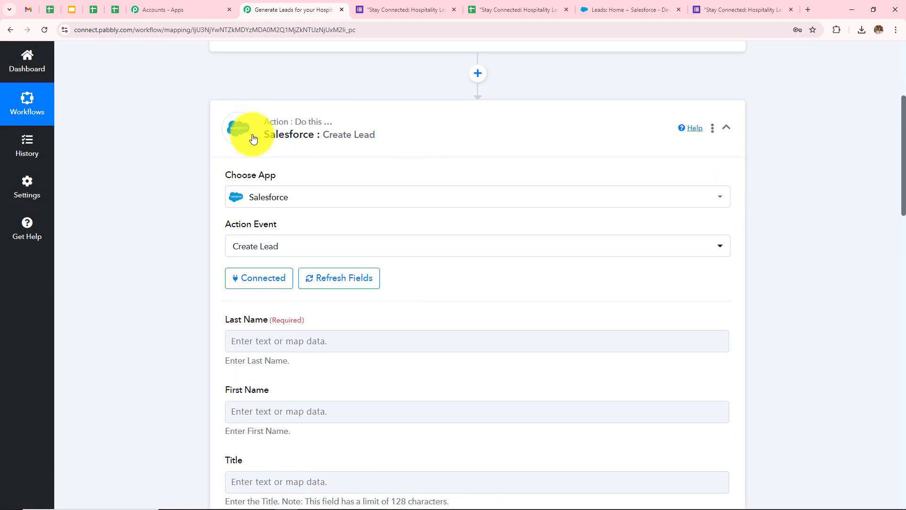
{"action": "scroll", "coordinate": [531, 270], "scroll_direction": "down", "scroll_amount": 2}
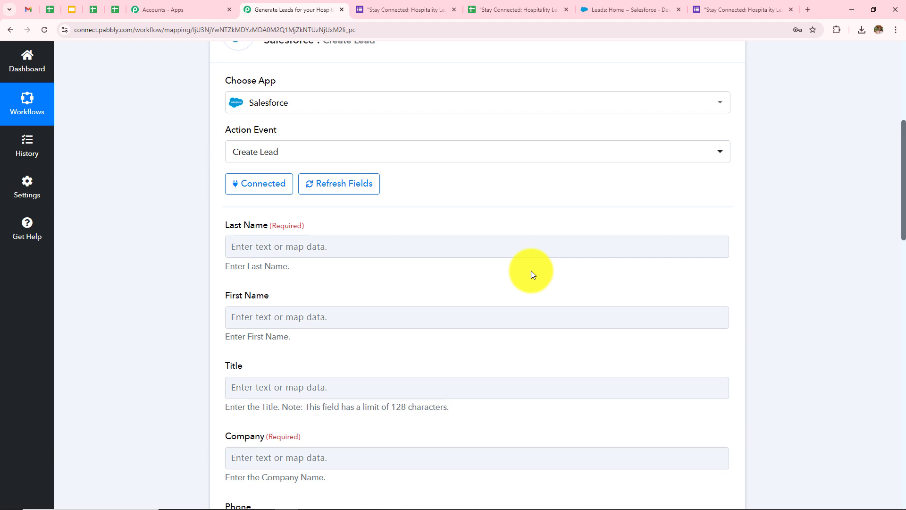
{"action": "scroll", "coordinate": [531, 271], "scroll_direction": "down", "scroll_amount": 2}
{"action": "scroll", "coordinate": [569, 372], "scroll_direction": "up", "scroll_amount": 1}
{"action": "scroll", "coordinate": [569, 372], "scroll_direction": "down", "scroll_amount": 6}
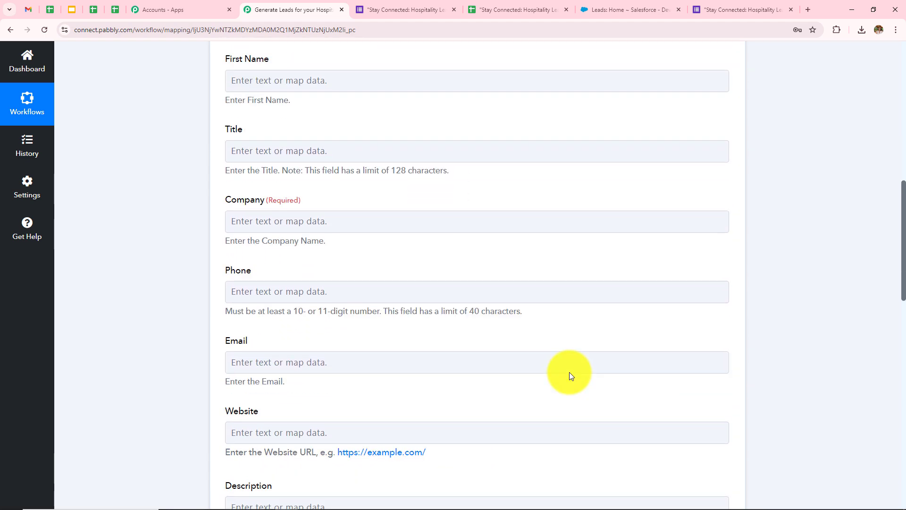
{"action": "scroll", "coordinate": [569, 372], "scroll_direction": "up", "scroll_amount": 8}
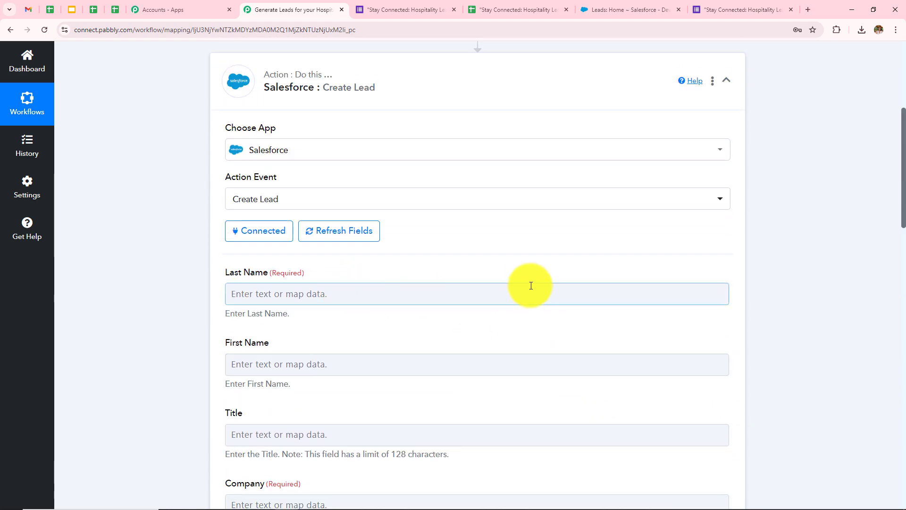
{"action": "scroll", "coordinate": [311, 201], "scroll_direction": "down", "scroll_amount": 2}
{"action": "left_click", "coordinate": [326, 202]}
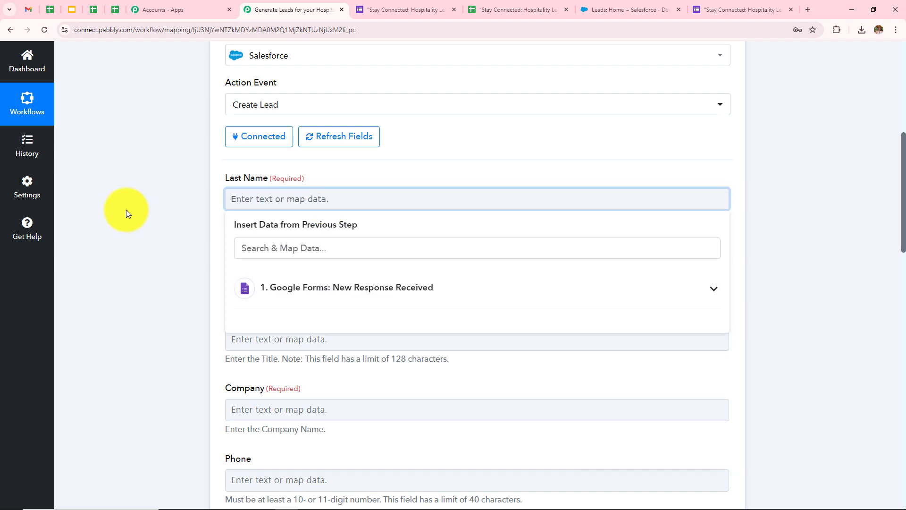
{"action": "left_click", "coordinate": [126, 209]}
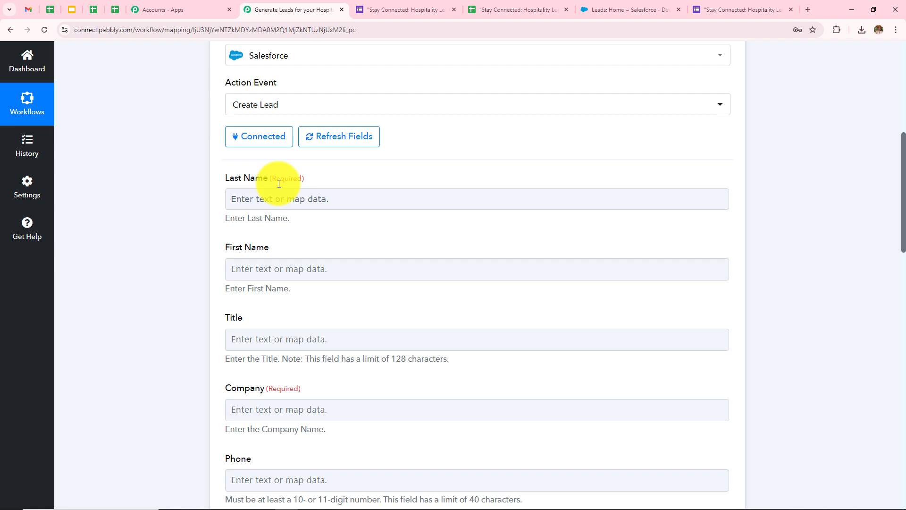
Map the Google Forms LAST NAME and FIRST NAME answers into Last Name and First Name.
{"action": "left_click", "coordinate": [299, 199]}
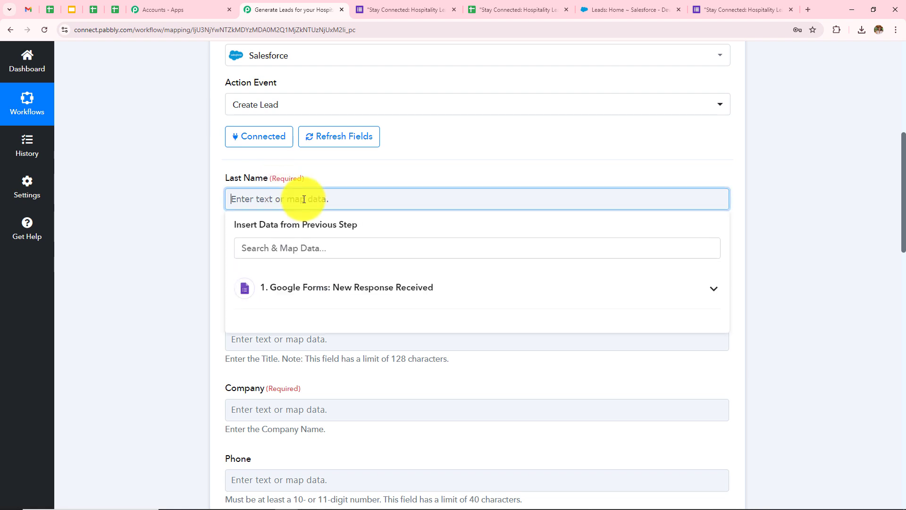
{"action": "left_click", "coordinate": [339, 289]}
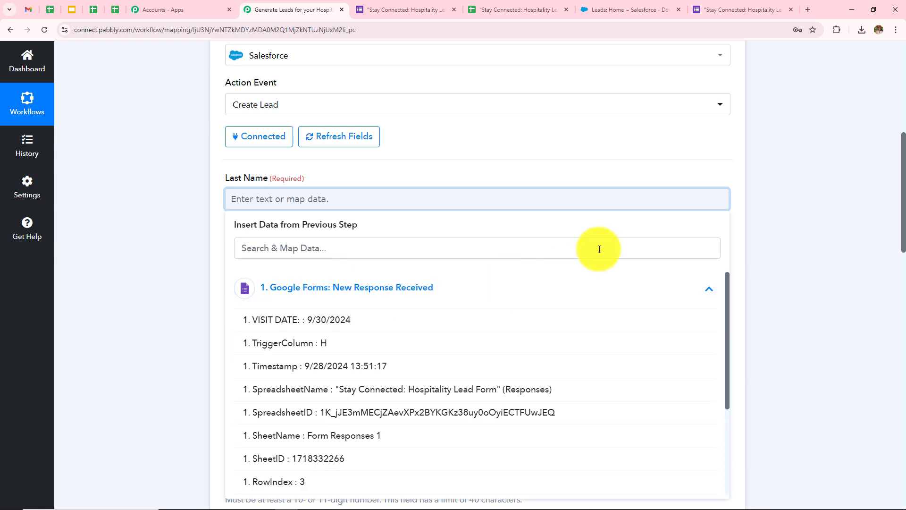
{"action": "scroll", "coordinate": [608, 246], "scroll_direction": "down", "scroll_amount": 2}
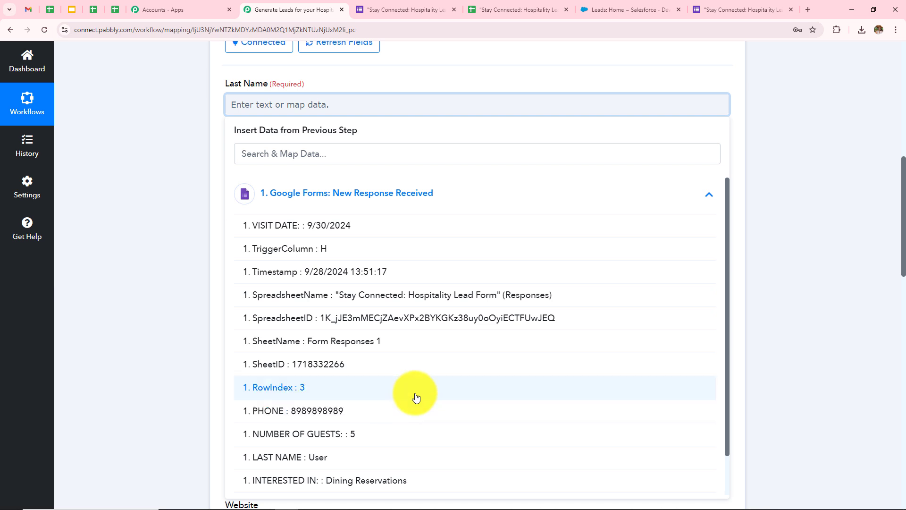
{"action": "scroll", "coordinate": [415, 397], "scroll_direction": "down", "scroll_amount": 2}
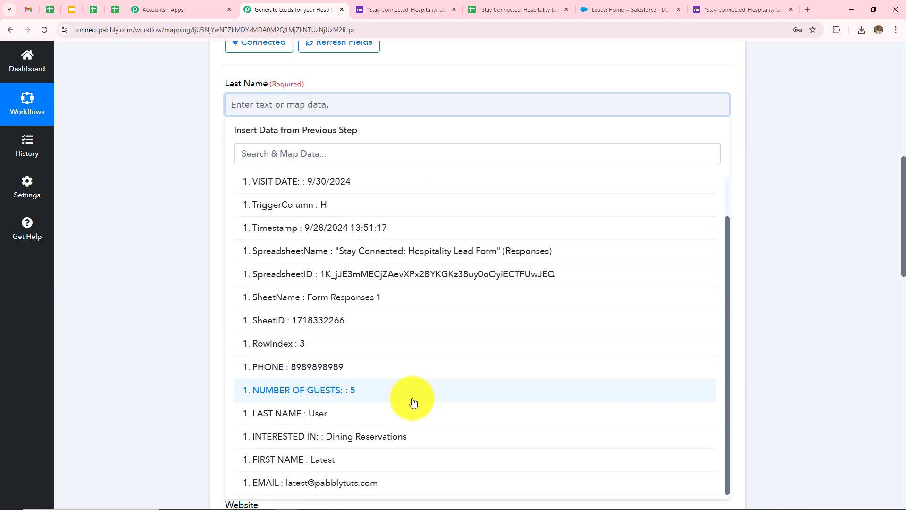
{"action": "left_click", "coordinate": [333, 418]}
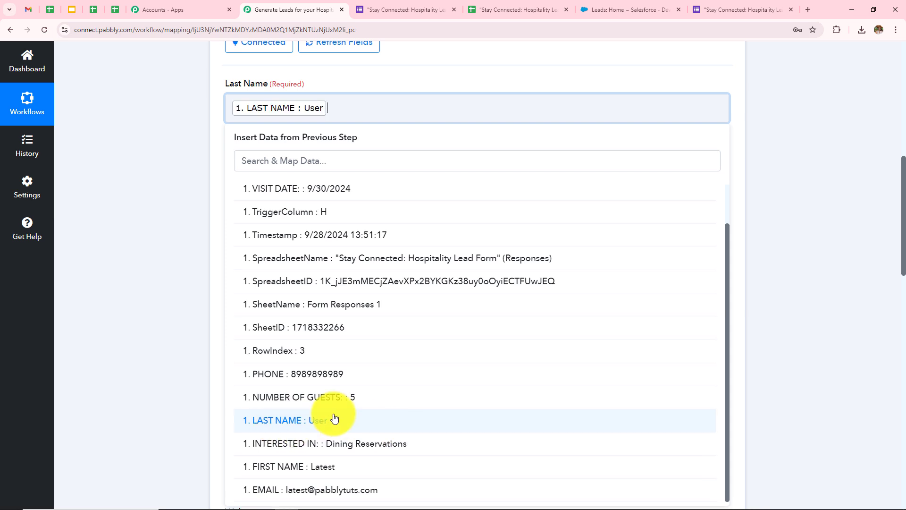
{"action": "left_click", "coordinate": [184, 136]}
{"action": "left_click", "coordinate": [338, 186]}
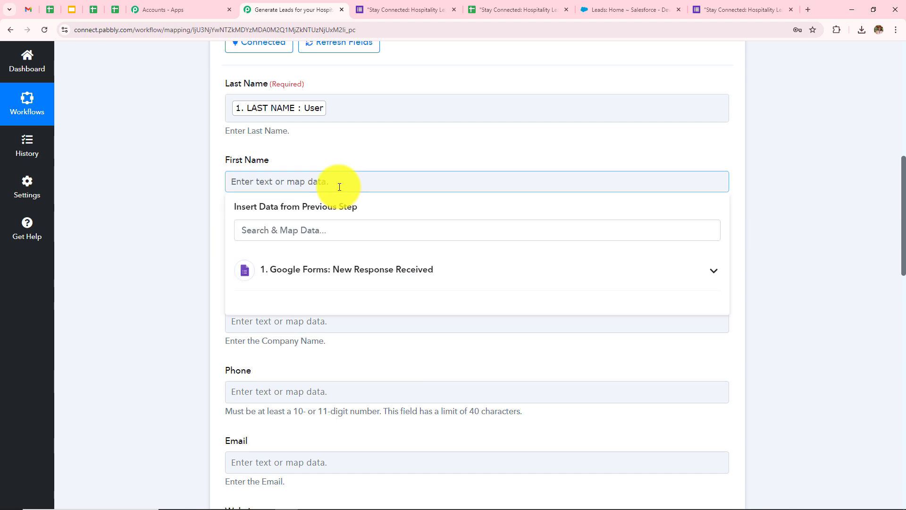
{"action": "left_click", "coordinate": [360, 263]}
{"action": "scroll", "coordinate": [504, 170], "scroll_direction": "down", "scroll_amount": 1}
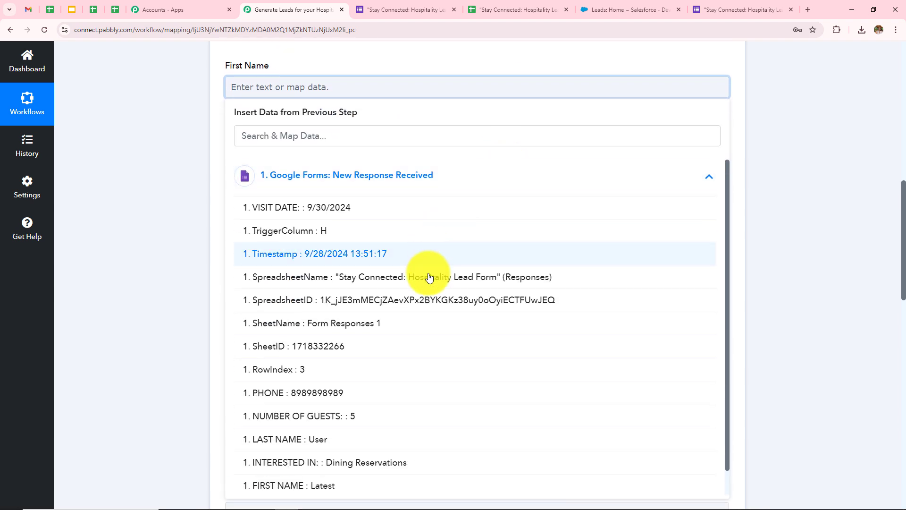
{"action": "left_click", "coordinate": [384, 487]}
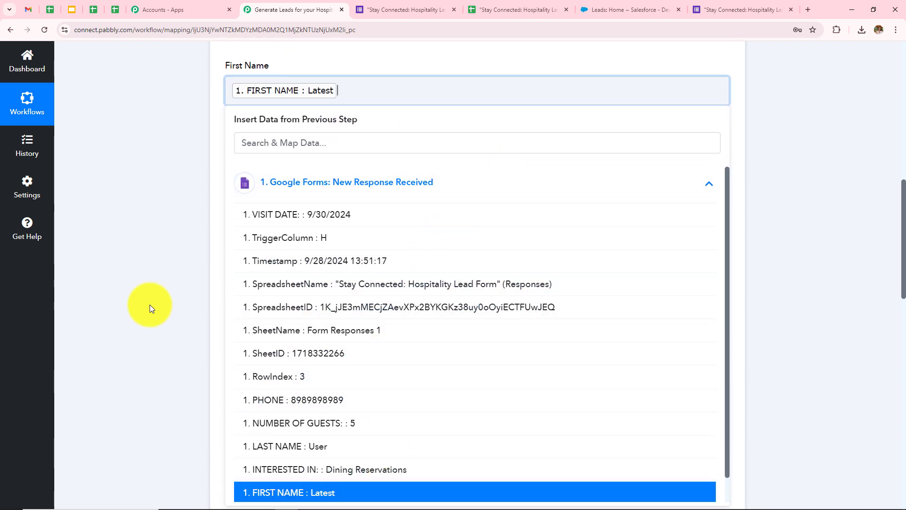
{"action": "left_click", "coordinate": [150, 304]}
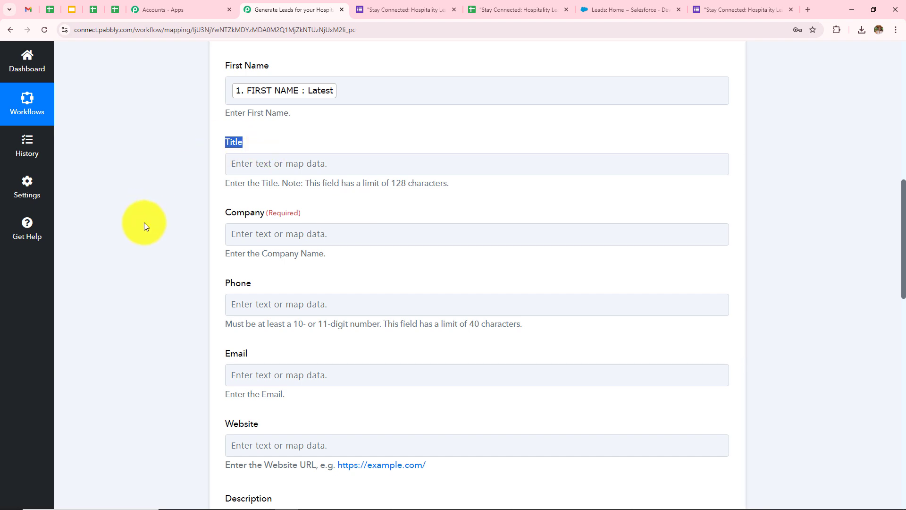
{"action": "left_click", "coordinate": [126, 224]}
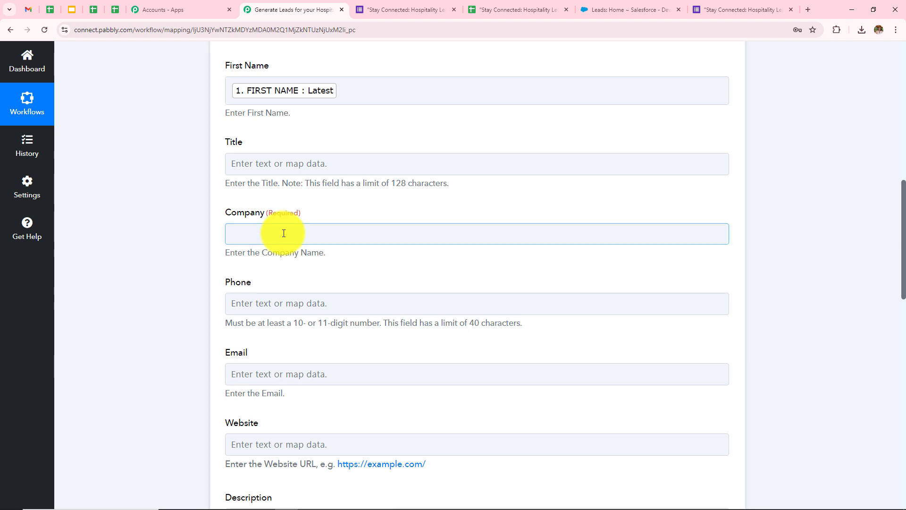
Map INTERESTED IN into Company and PHONE into Phone.
{"action": "left_click", "coordinate": [283, 233]}
{"action": "left_click", "coordinate": [318, 325]}
{"action": "scroll", "coordinate": [445, 227], "scroll_direction": "down", "scroll_amount": 3}
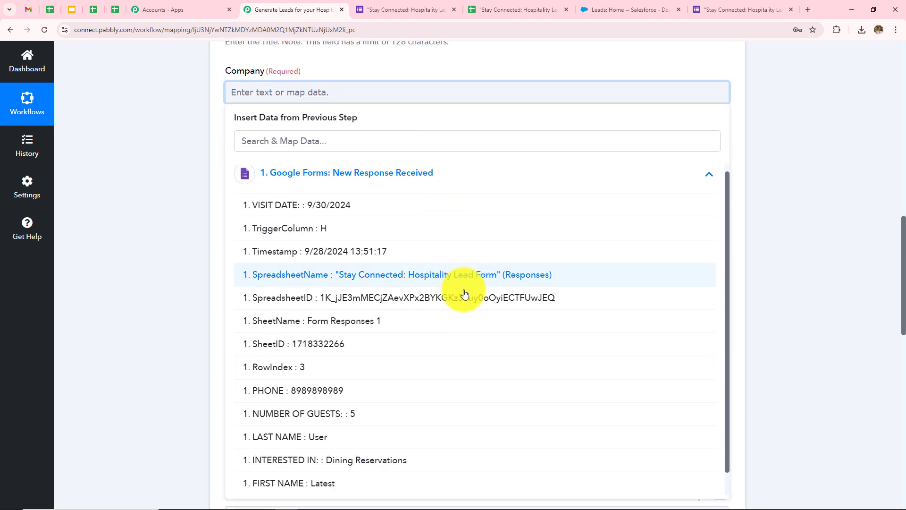
{"action": "scroll", "coordinate": [456, 330], "scroll_direction": "down", "scroll_amount": 2}
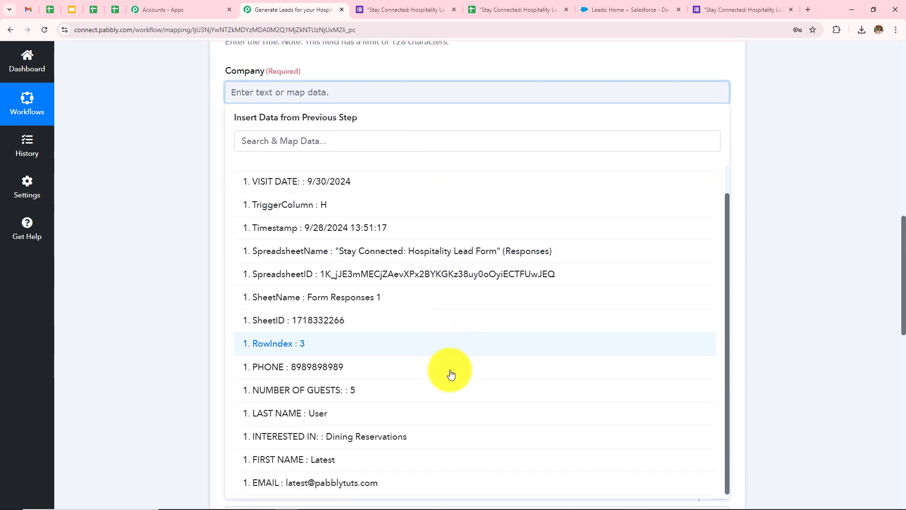
{"action": "left_click", "coordinate": [396, 437]}
{"action": "left_click", "coordinate": [182, 240]}
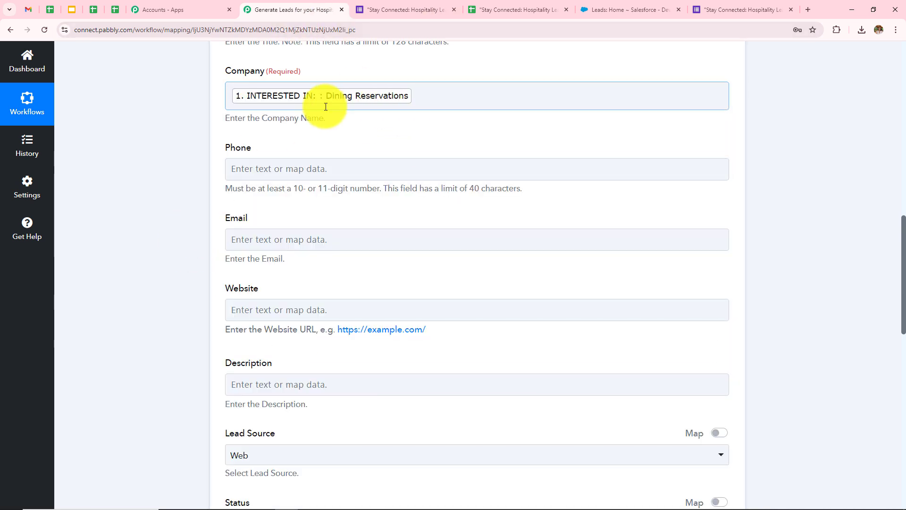
{"action": "left_click", "coordinate": [370, 170]}
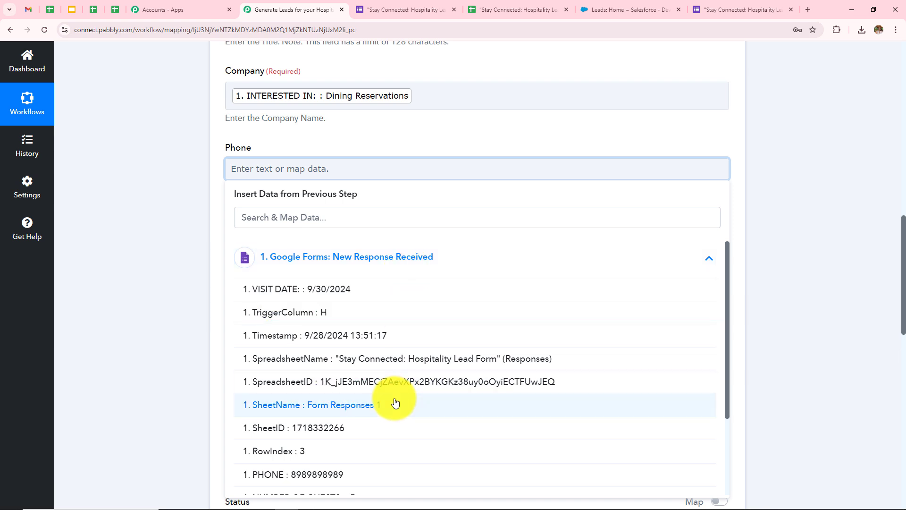
{"action": "scroll", "coordinate": [377, 398], "scroll_direction": "down", "scroll_amount": 2}
{"action": "left_click", "coordinate": [304, 379]}
{"action": "left_click", "coordinate": [187, 296]}
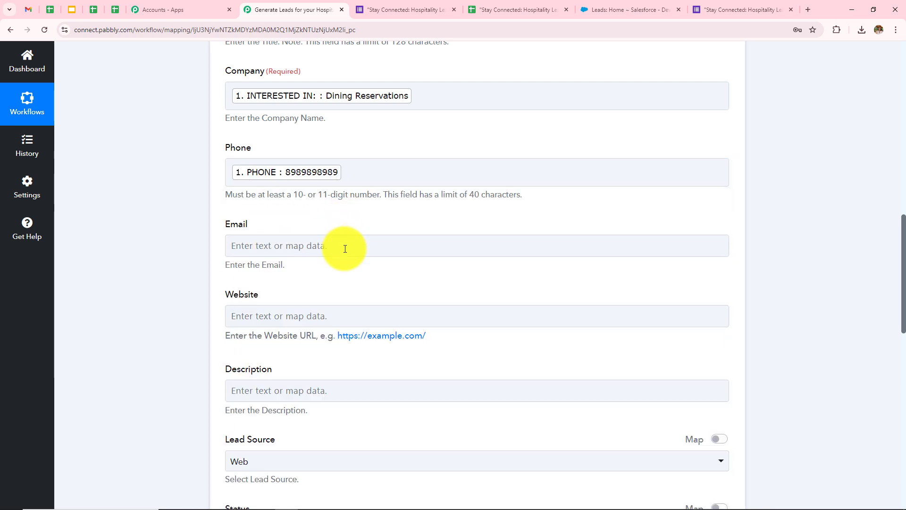
Map the EMAIL answer into the Salesforce Email field.
{"action": "left_click", "coordinate": [345, 248]}
{"action": "left_click", "coordinate": [373, 333]}
{"action": "scroll", "coordinate": [486, 253], "scroll_direction": "down", "scroll_amount": 2}
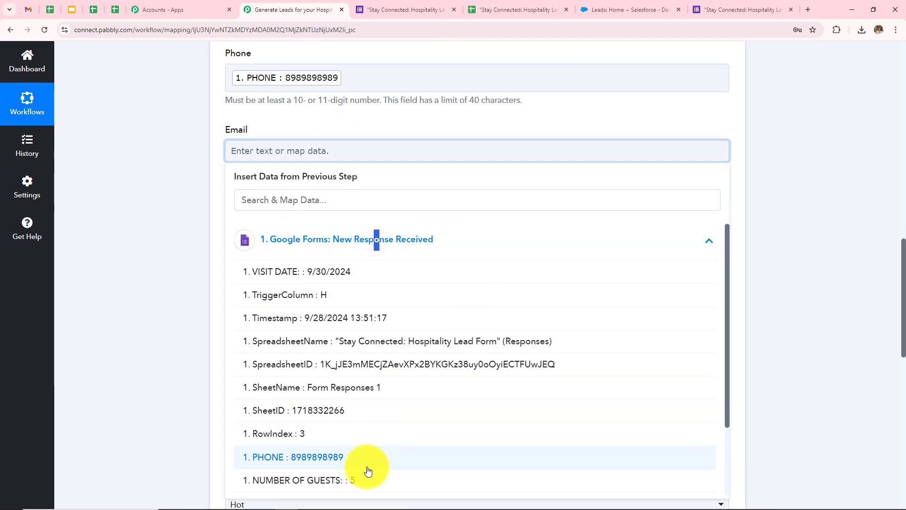
{"action": "scroll", "coordinate": [377, 457], "scroll_direction": "down", "scroll_amount": 2}
{"action": "left_click", "coordinate": [354, 481]}
{"action": "left_click", "coordinate": [173, 279]}
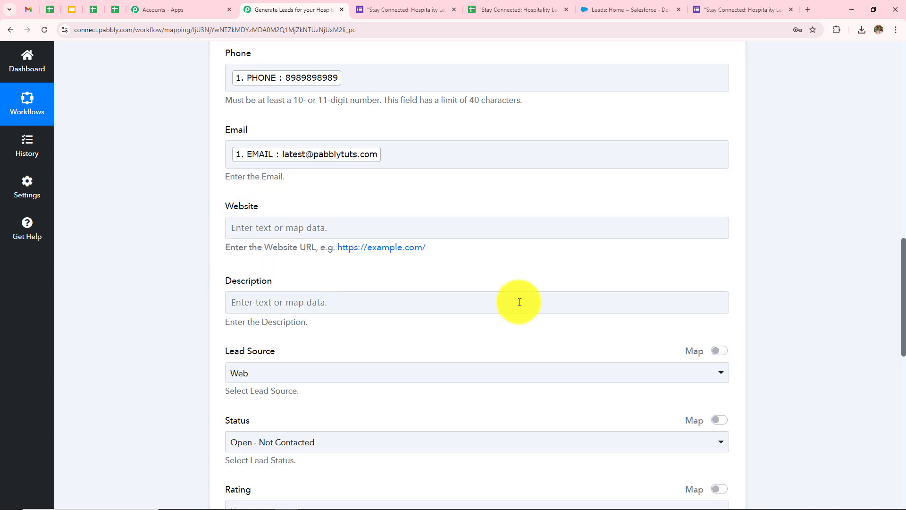
{"action": "left_click", "coordinate": [520, 302]}
{"action": "scroll", "coordinate": [519, 299], "scroll_direction": "down", "scroll_amount": 2}
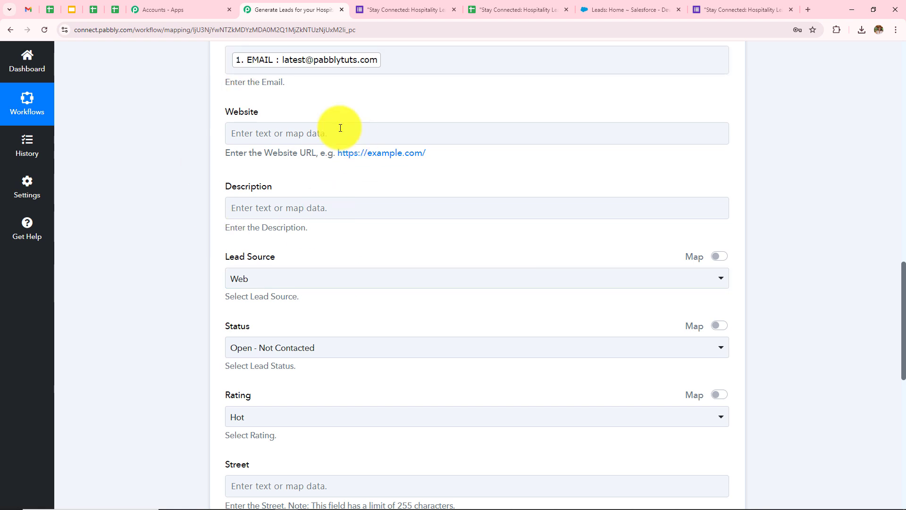
Set Lead Source to Other, Status to Open - Not Contacted and Rating to Hot.
{"action": "scroll", "coordinate": [430, 196], "scroll_direction": "down", "scroll_amount": 1}
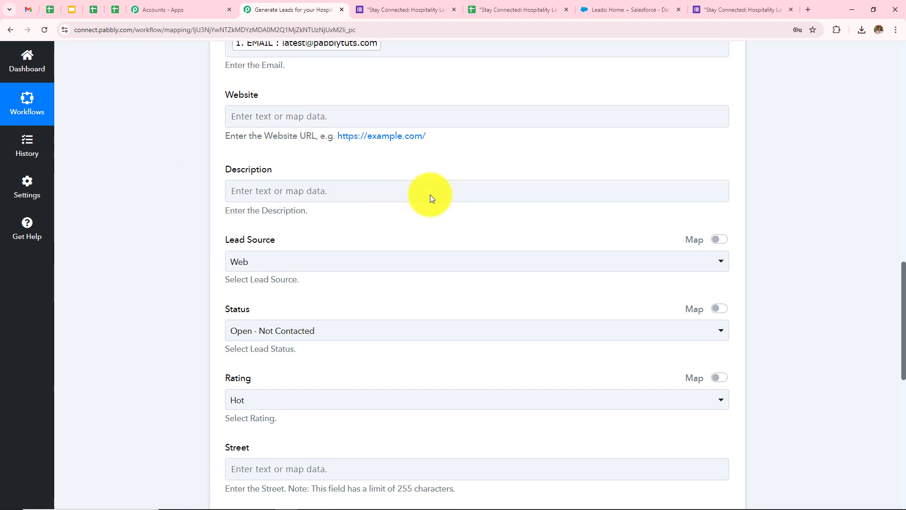
{"action": "scroll", "coordinate": [430, 197], "scroll_direction": "down", "scroll_amount": 2}
{"action": "left_click", "coordinate": [311, 187]}
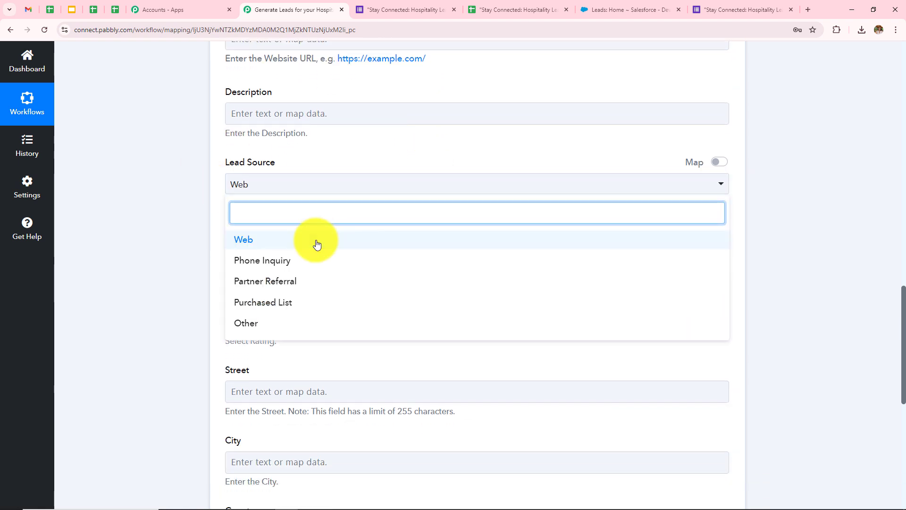
{"action": "left_click", "coordinate": [246, 323]}
{"action": "scroll", "coordinate": [377, 221], "scroll_direction": "down", "scroll_amount": 1}
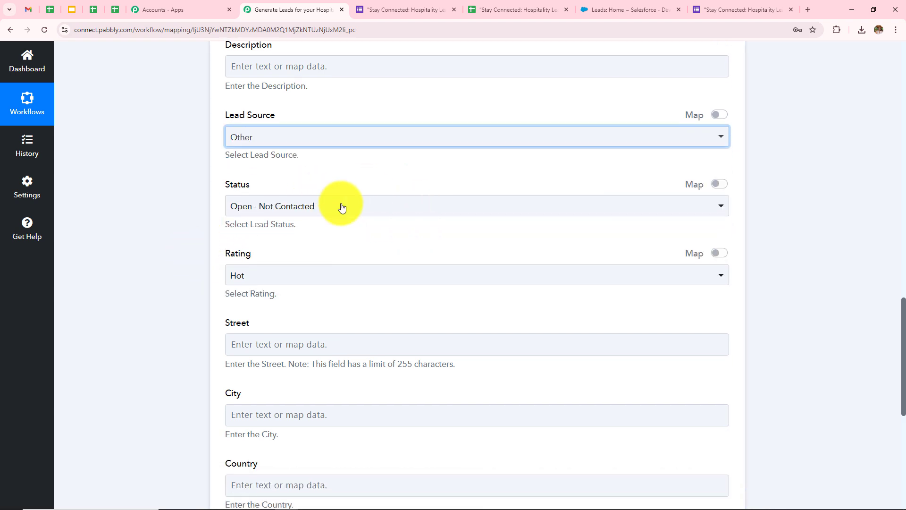
{"action": "left_click", "coordinate": [342, 207]}
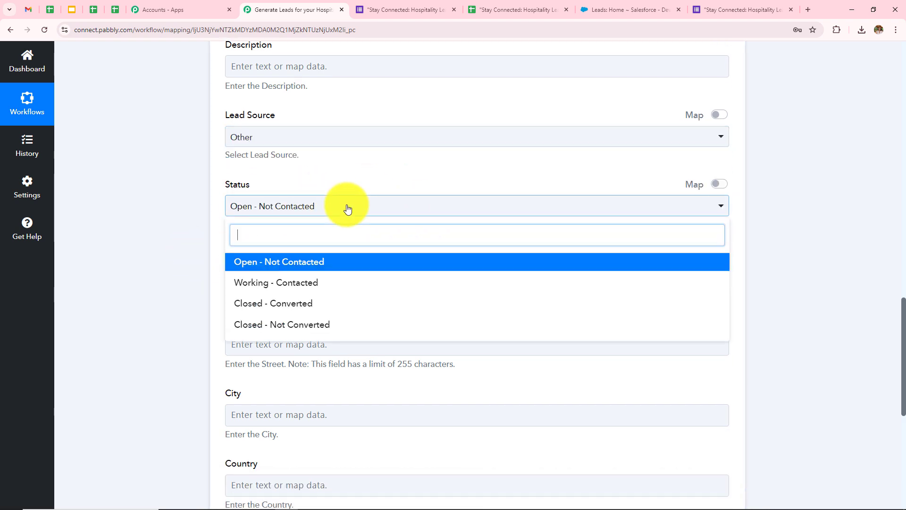
{"action": "left_click", "coordinate": [335, 270]}
{"action": "scroll", "coordinate": [291, 228], "scroll_direction": "down", "scroll_amount": 1}
{"action": "left_click", "coordinate": [291, 229]}
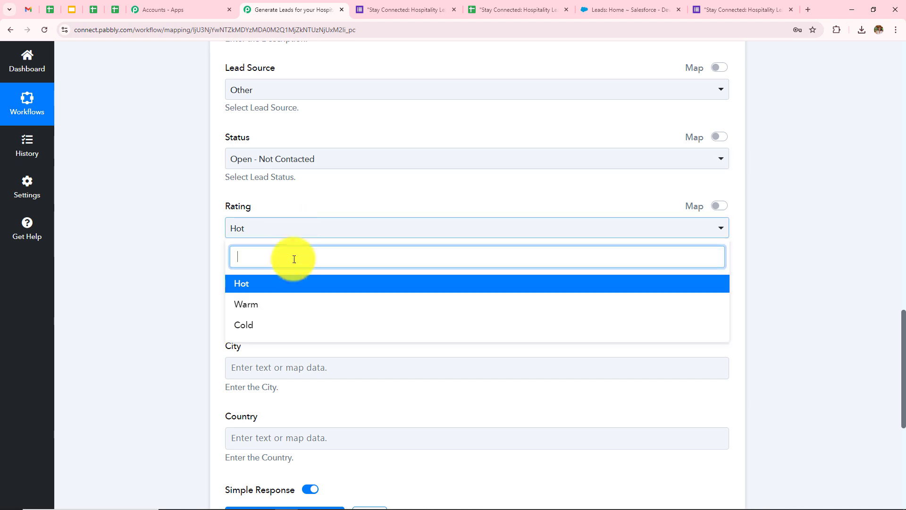
{"action": "left_click", "coordinate": [295, 283]}
{"action": "scroll", "coordinate": [387, 199], "scroll_direction": "down", "scroll_amount": 2}
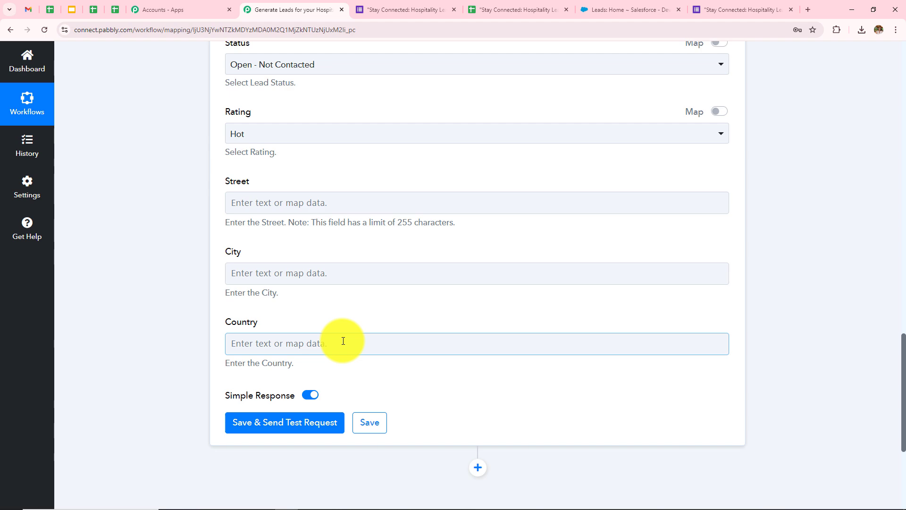
{"action": "scroll", "coordinate": [343, 341], "scroll_direction": "up", "scroll_amount": 13}
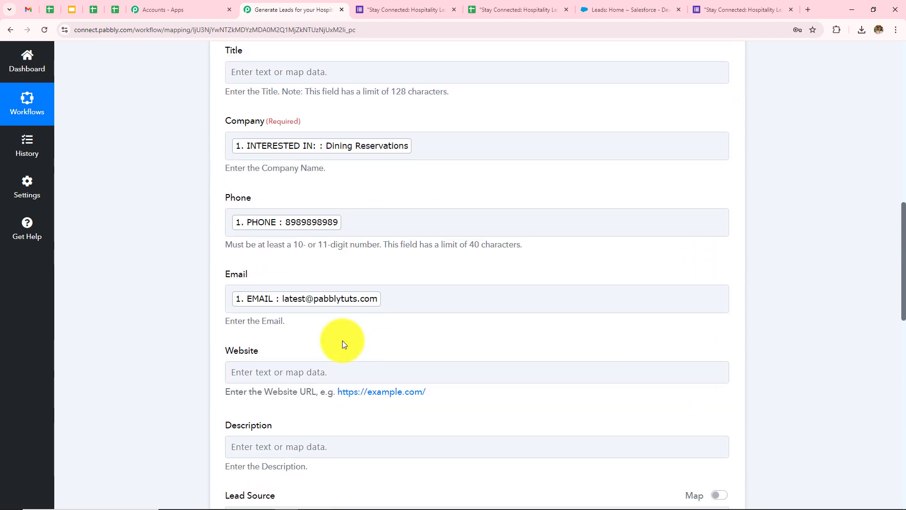
{"action": "scroll", "coordinate": [405, 354], "scroll_direction": "up", "scroll_amount": 4}
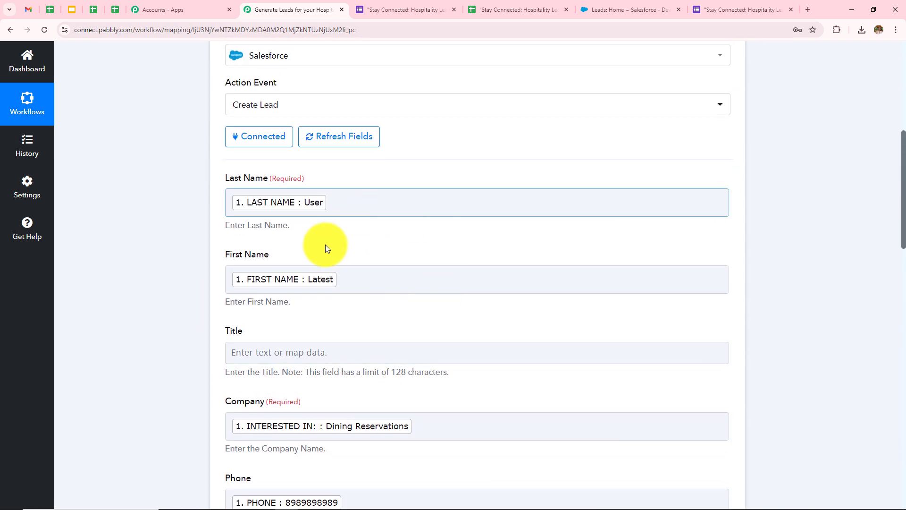
{"action": "scroll", "coordinate": [352, 299], "scroll_direction": "up", "scroll_amount": 2}
{"action": "scroll", "coordinate": [352, 299], "scroll_direction": "down", "scroll_amount": 8}
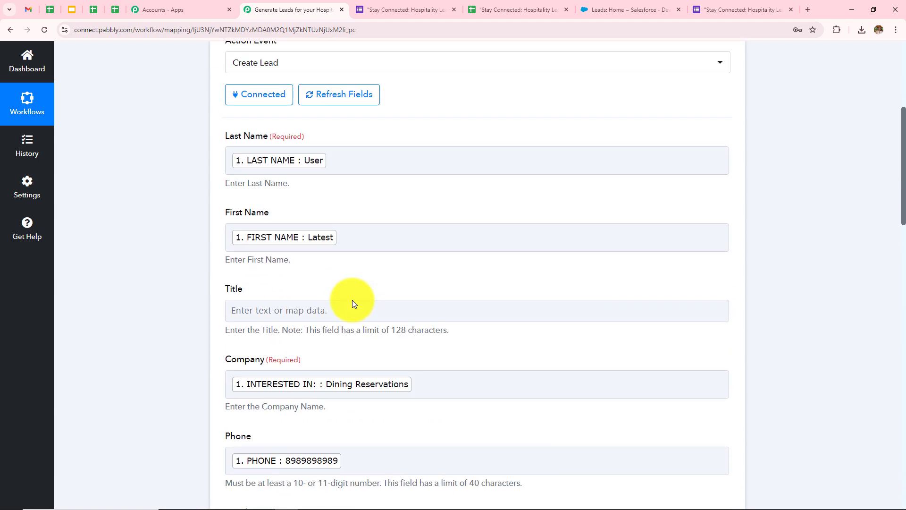
{"action": "scroll", "coordinate": [353, 300], "scroll_direction": "down", "scroll_amount": 1}
{"action": "scroll", "coordinate": [353, 300], "scroll_direction": "up", "scroll_amount": 4}
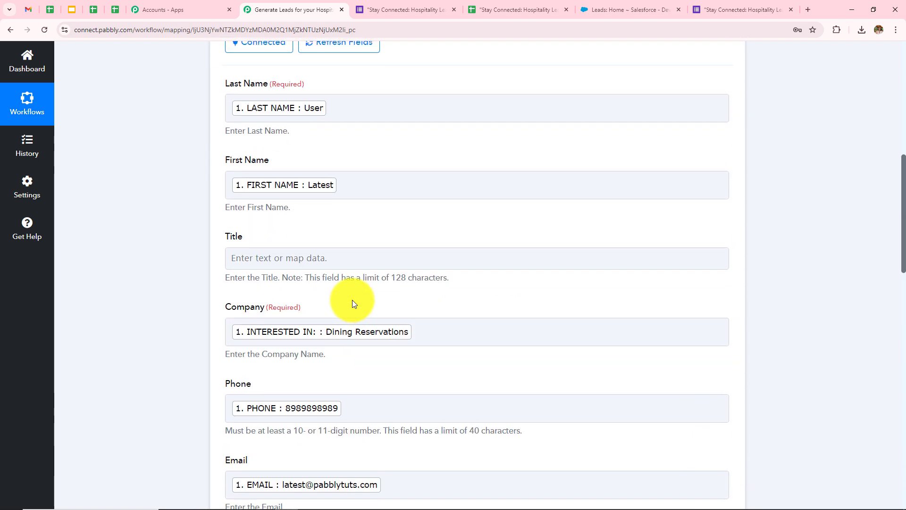
{"action": "scroll", "coordinate": [354, 303], "scroll_direction": "down", "scroll_amount": 5}
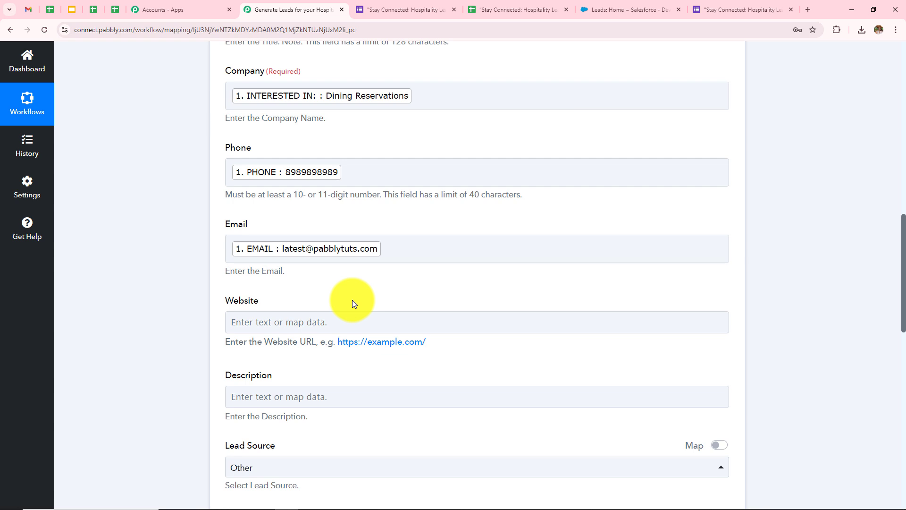
{"action": "scroll", "coordinate": [352, 299], "scroll_direction": "up", "scroll_amount": 2}
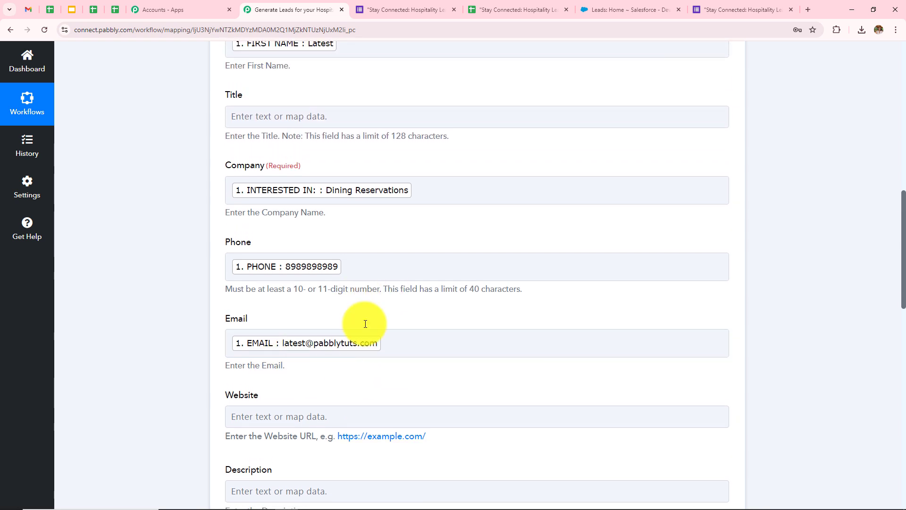
{"action": "left_click", "coordinate": [471, 267]}
{"action": "type", "text": "9"}
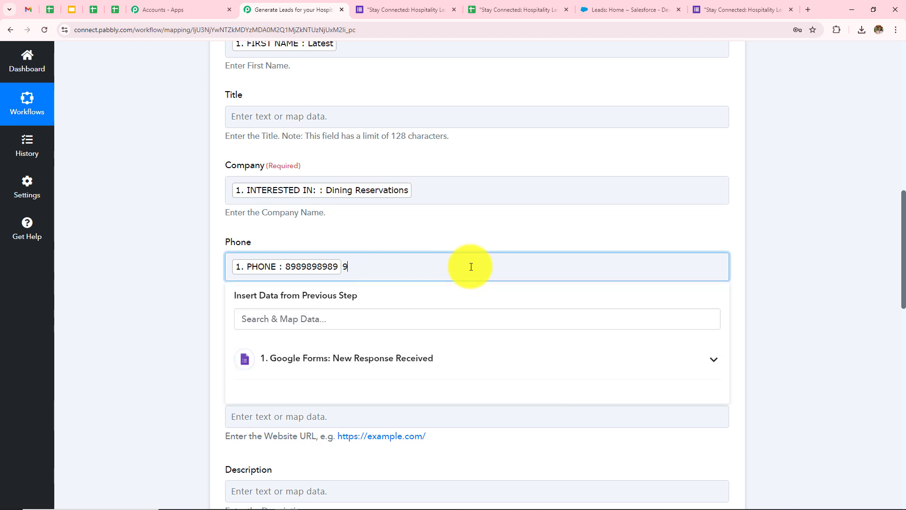
{"action": "type", "text": "090909"}
{"action": "key", "text": "BackSpace"}
{"action": "key", "text": "BackSpace"}
{"action": "key", "text": "BackSpace"}
{"action": "key", "text": "BackSpace"}
{"action": "left_click", "coordinate": [187, 309]}
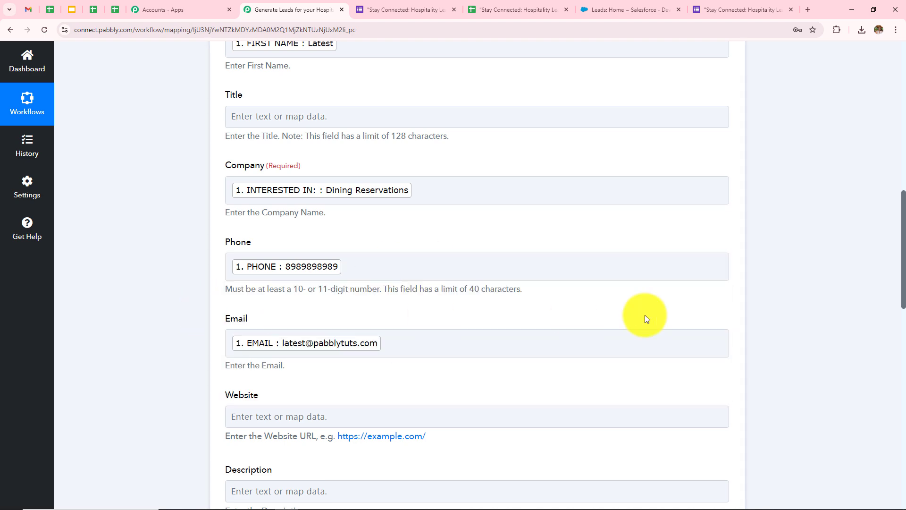
{"action": "scroll", "coordinate": [645, 315], "scroll_direction": "down", "scroll_amount": 5}
{"action": "scroll", "coordinate": [432, 209], "scroll_direction": "up", "scroll_amount": 5}
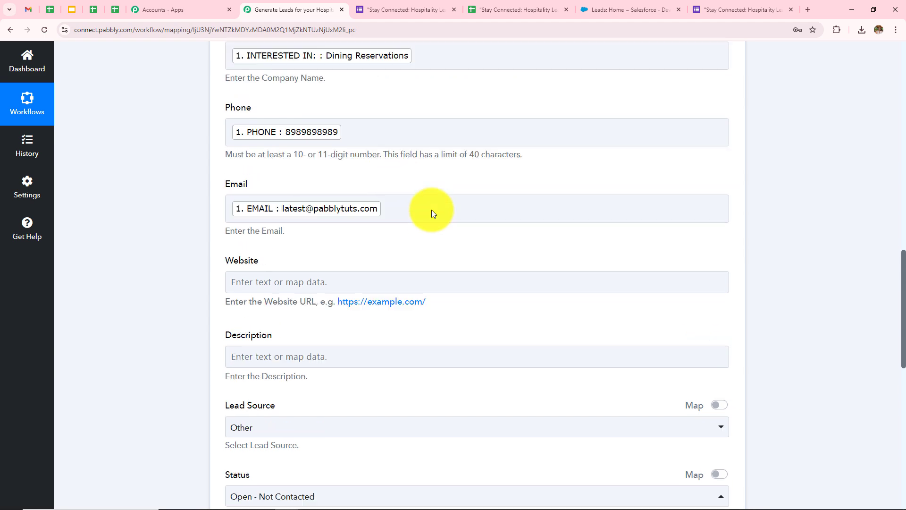
{"action": "scroll", "coordinate": [477, 236], "scroll_direction": "down", "scroll_amount": 9}
{"action": "scroll", "coordinate": [477, 238], "scroll_direction": "down", "scroll_amount": 7}
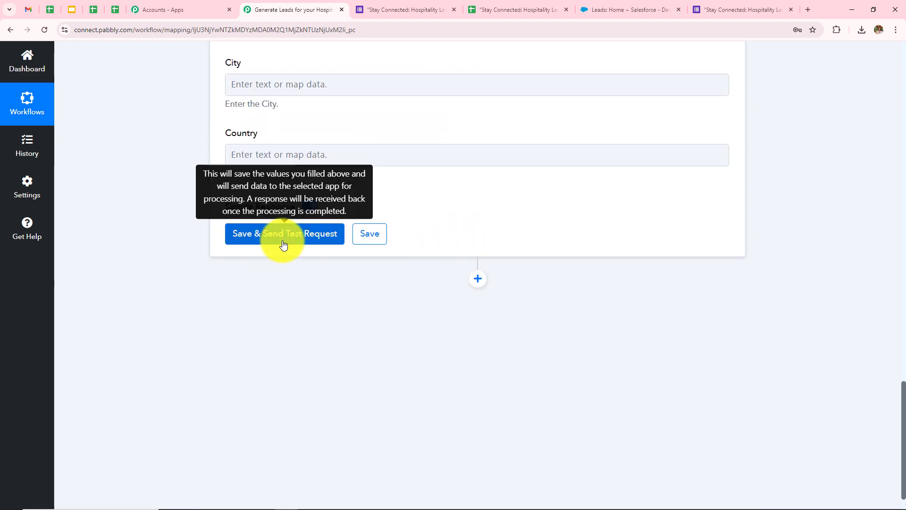
Send the Create Lead test request and select the returned new lead Id with Success 1.
{"action": "left_click", "coordinate": [276, 244]}
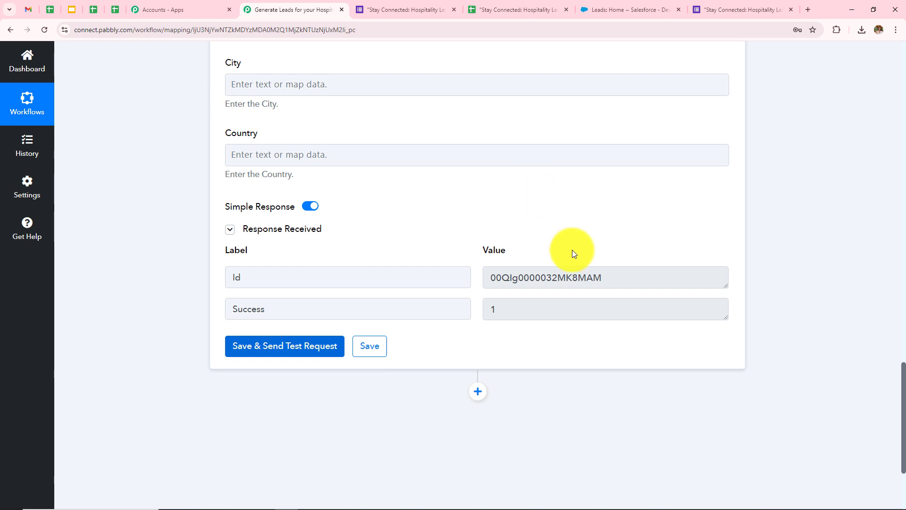
{"action": "left_click_drag", "start_coordinate": [618, 276], "coordinate": [372, 275]}
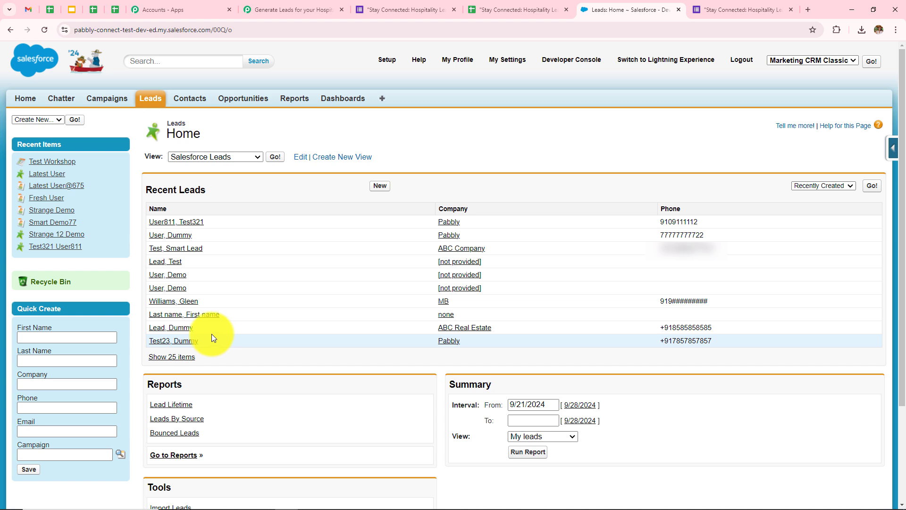
Refresh Salesforce Leads and open the new lead to confirm Dining Reservations, Open - Not Contacted, Hot rating.
{"action": "left_click", "coordinate": [43, 29]}
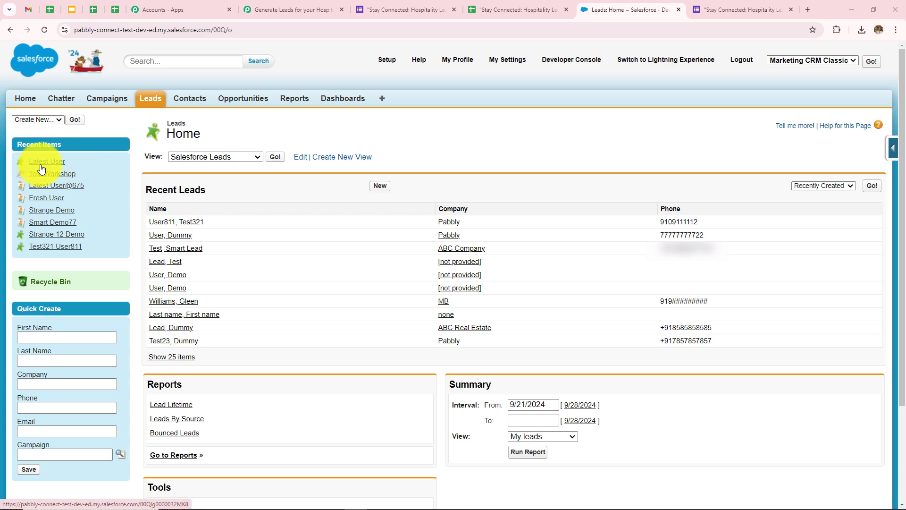
{"action": "left_click", "coordinate": [42, 165]}
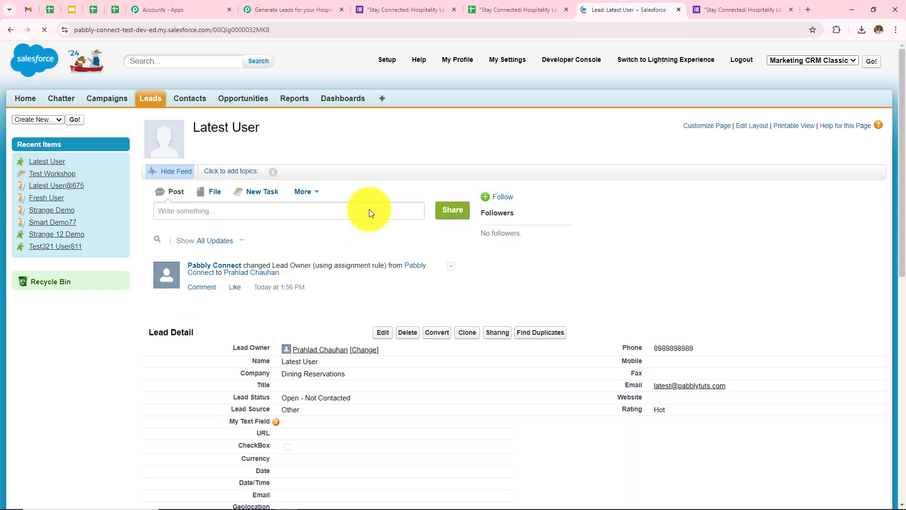
{"action": "scroll", "coordinate": [369, 208], "scroll_direction": "down", "scroll_amount": 2}
{"action": "scroll", "coordinate": [369, 209], "scroll_direction": "down", "scroll_amount": 5}
{"action": "scroll", "coordinate": [369, 208], "scroll_direction": "up", "scroll_amount": 2}
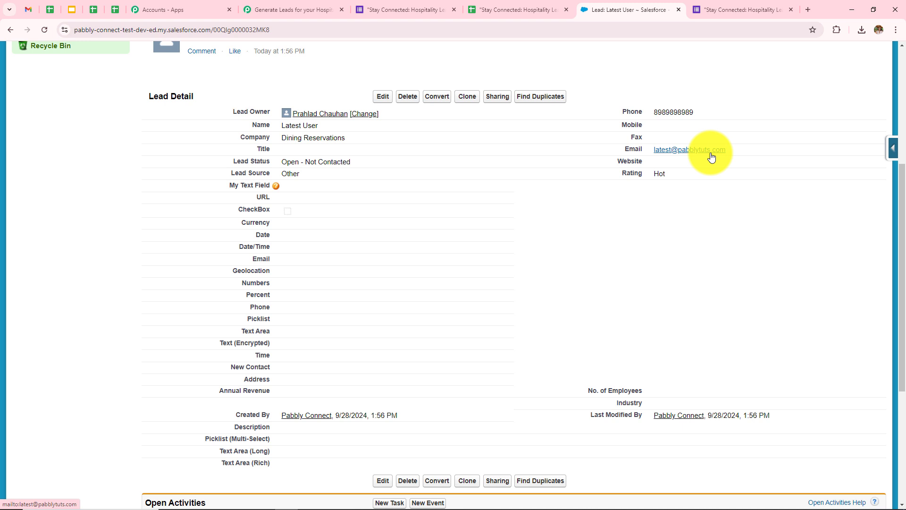
{"action": "left_click_drag", "start_coordinate": [647, 110], "coordinate": [687, 110]}
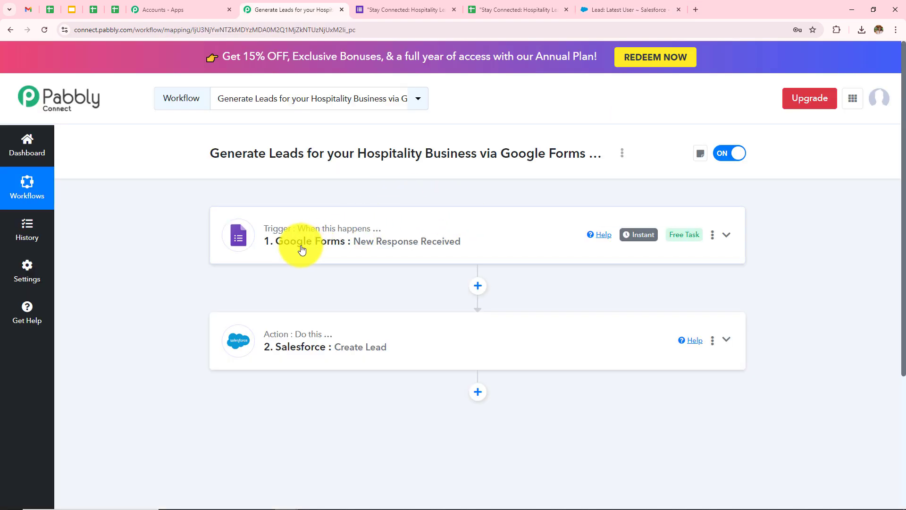
Expand the Google Forms trigger and review its captured form response fields.
{"action": "left_click", "coordinate": [378, 252]}
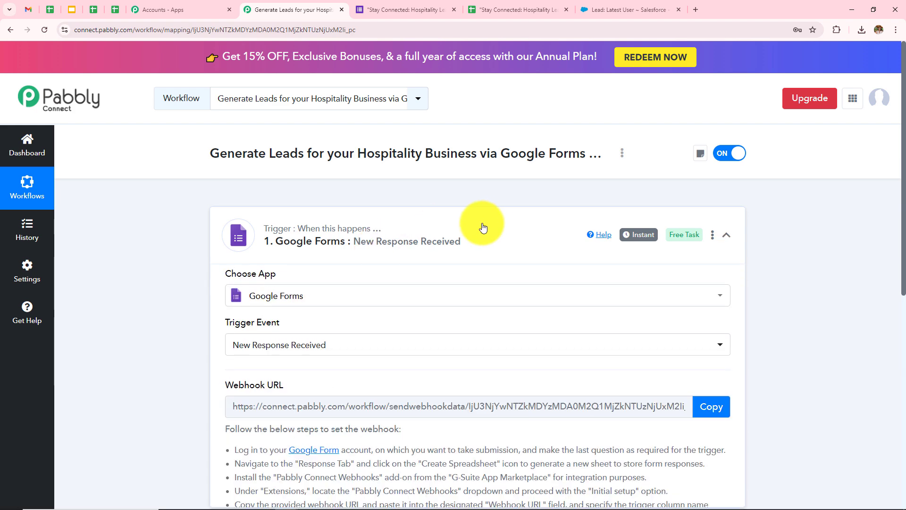
{"action": "scroll", "coordinate": [479, 227], "scroll_direction": "down", "scroll_amount": 4}
{"action": "scroll", "coordinate": [612, 229], "scroll_direction": "down", "scroll_amount": 7}
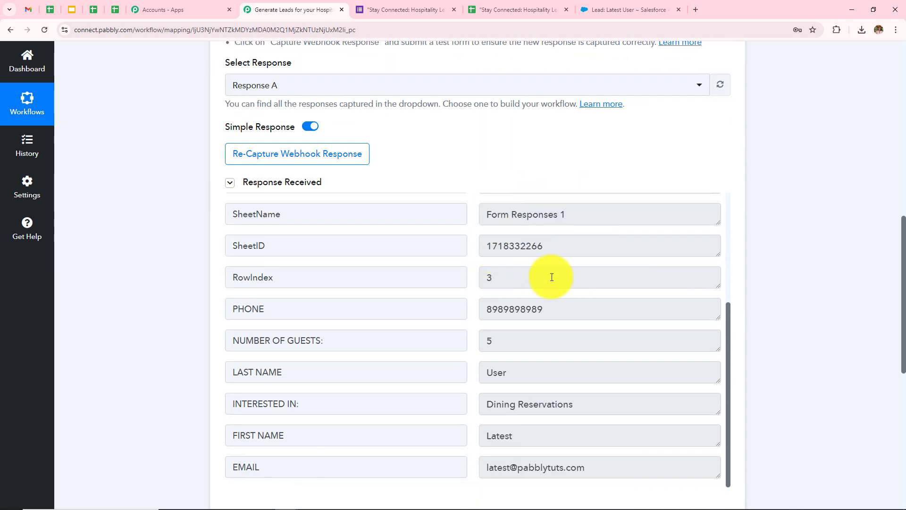
{"action": "scroll", "coordinate": [549, 292], "scroll_direction": "down", "scroll_amount": 4}
Review the Salesforce Create Lead field mappings, then return to the test lead's Salesforce record.
{"action": "left_click", "coordinate": [462, 403]}
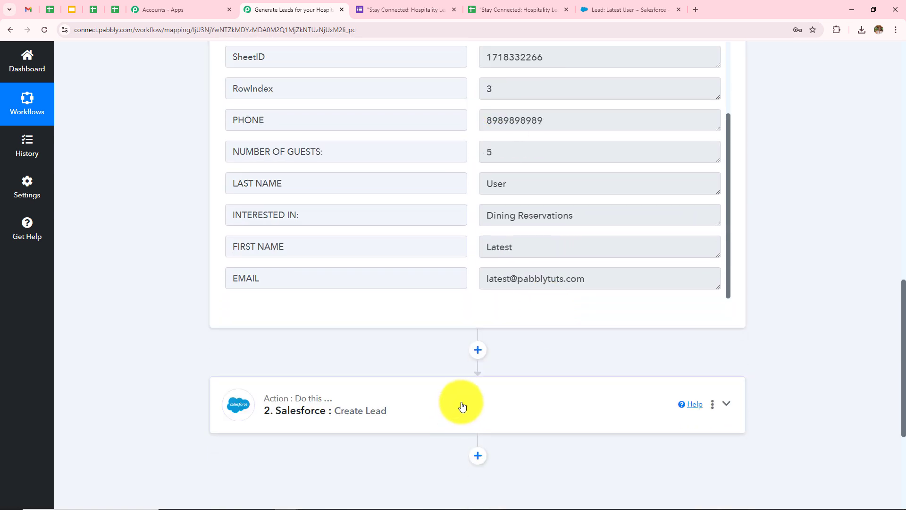
{"action": "scroll", "coordinate": [522, 246], "scroll_direction": "up", "scroll_amount": 2}
{"action": "scroll", "coordinate": [519, 243], "scroll_direction": "up", "scroll_amount": 8}
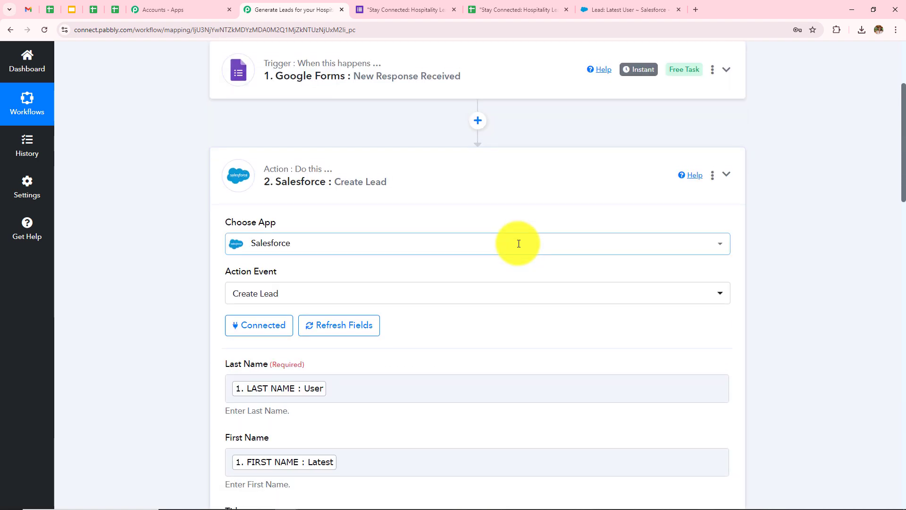
{"action": "scroll", "coordinate": [519, 245], "scroll_direction": "down", "scroll_amount": 3}
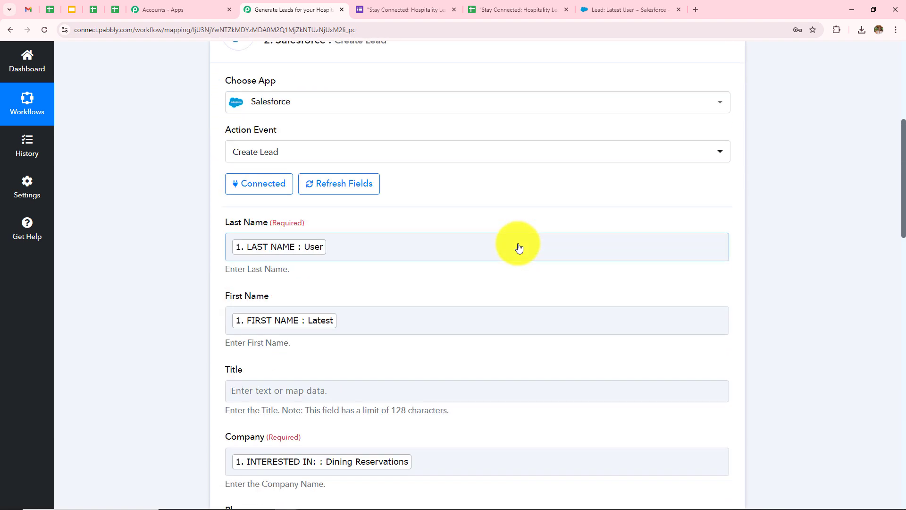
{"action": "scroll", "coordinate": [519, 247], "scroll_direction": "down", "scroll_amount": 9}
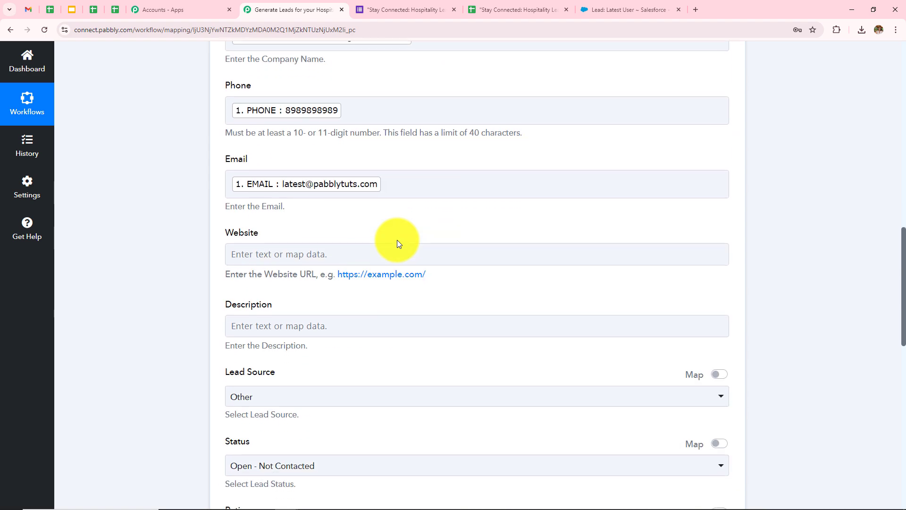
{"action": "scroll", "coordinate": [398, 244], "scroll_direction": "down", "scroll_amount": 11}
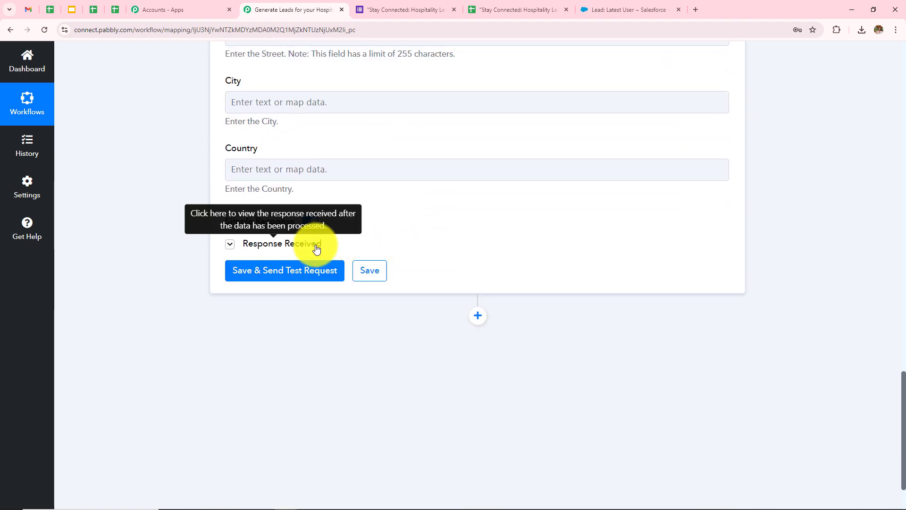
{"action": "left_click", "coordinate": [619, 8]}
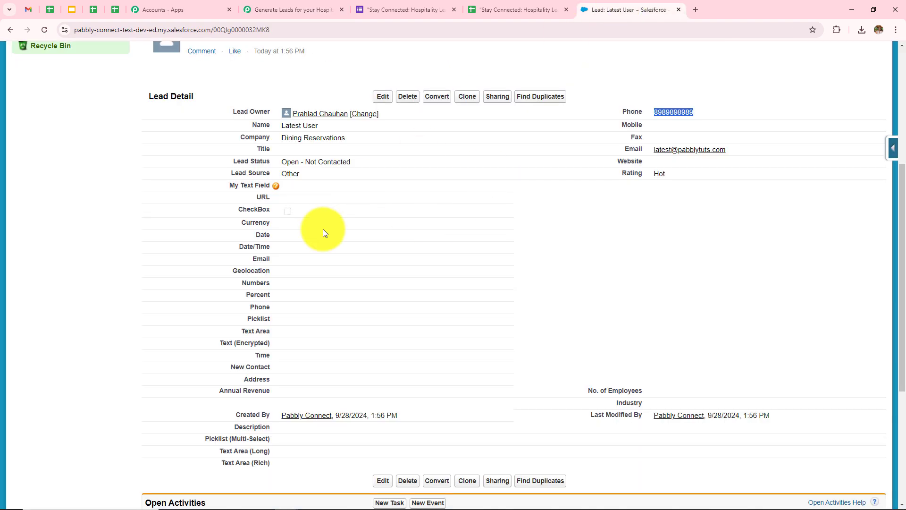